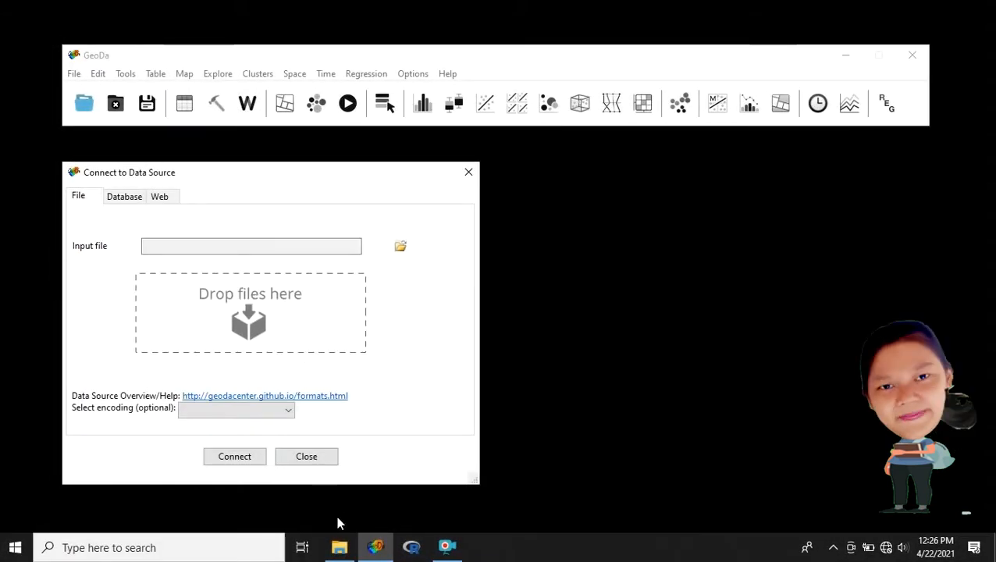
# - Load the buleleng SHP file from the buleleng folder in File Explorer into GeoDa as the data source
pyautogui.click(339, 548)
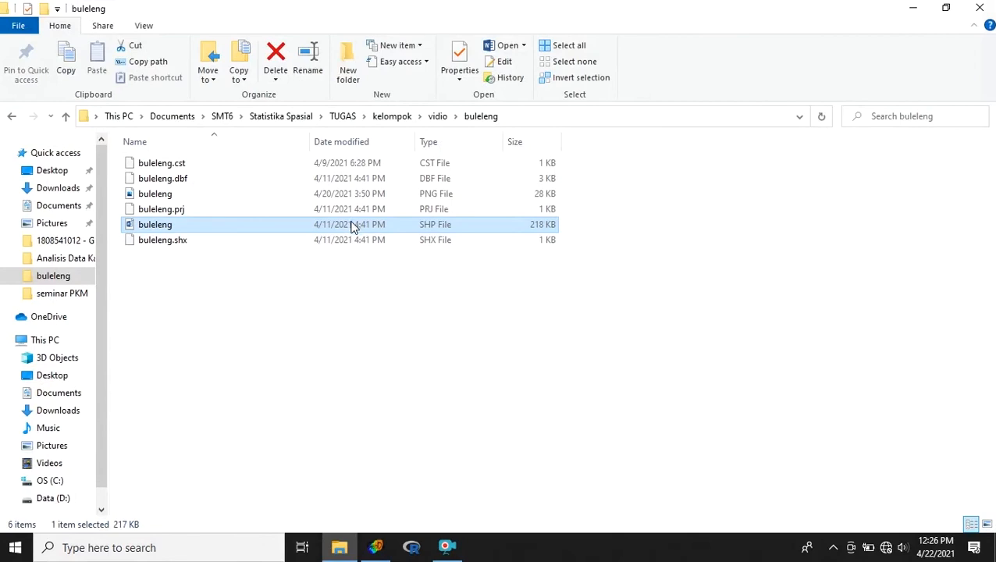
pyautogui.moveTo(352, 226); pyautogui.dragTo(304, 336)
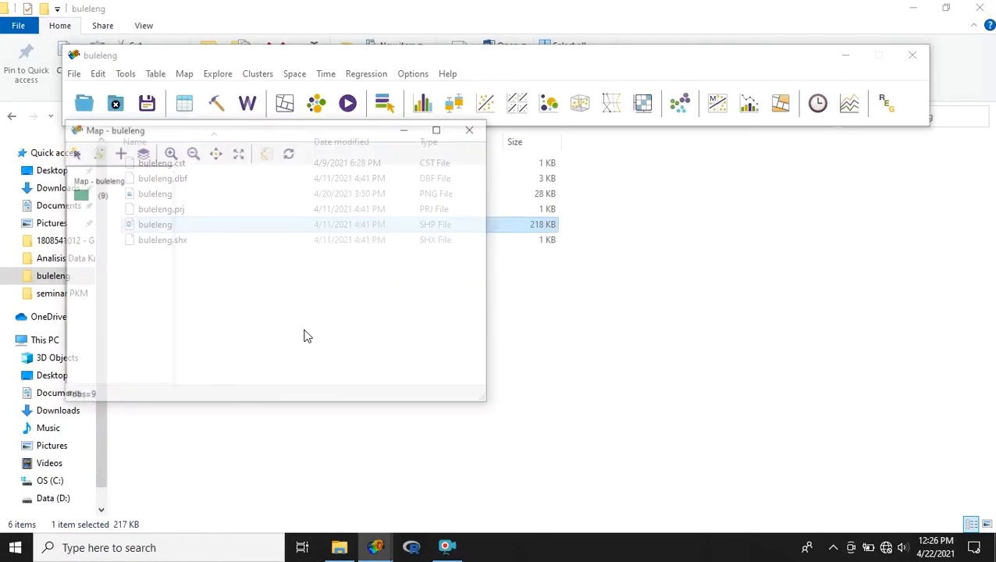
pyautogui.click(899, 7)
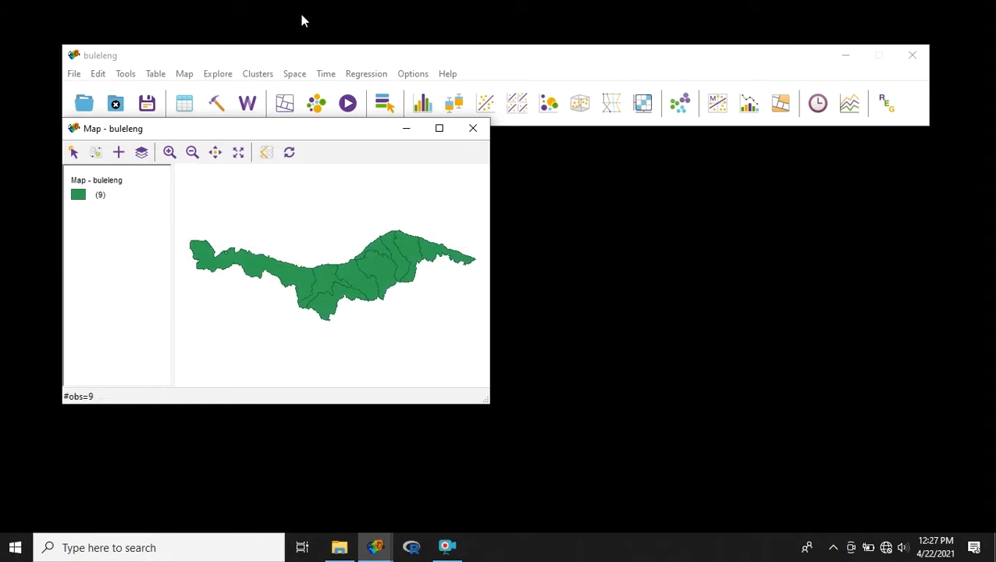
# - View the attribute table beside the map and select the Gerokgak record to locate its district on the map
pyautogui.click(185, 104)
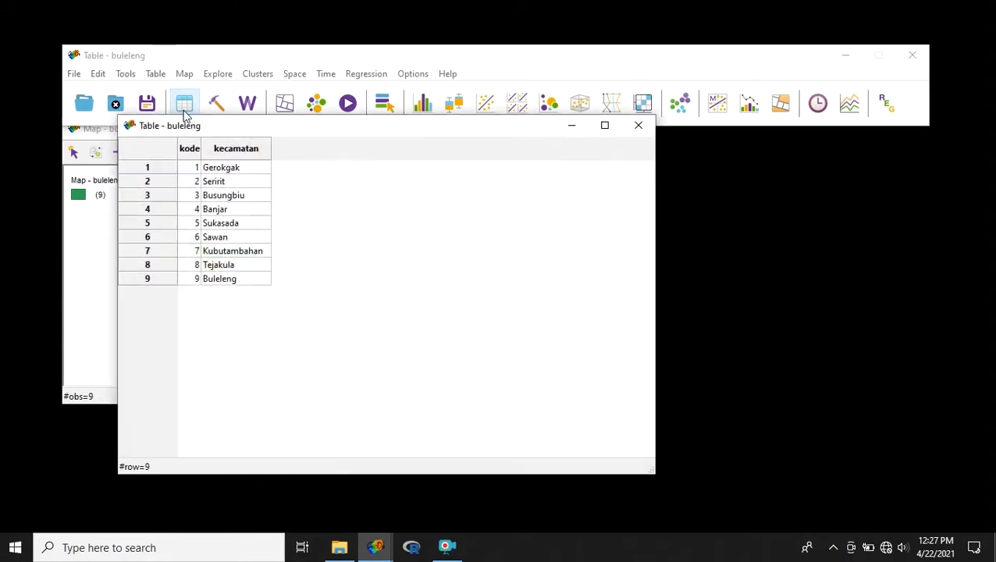
pyautogui.moveTo(203, 123)
pyautogui.mouseDown()
pyautogui.moveTo(249, 141)
pyautogui.moveTo(535, 157)
pyautogui.moveTo(599, 142)
pyautogui.mouseUp()
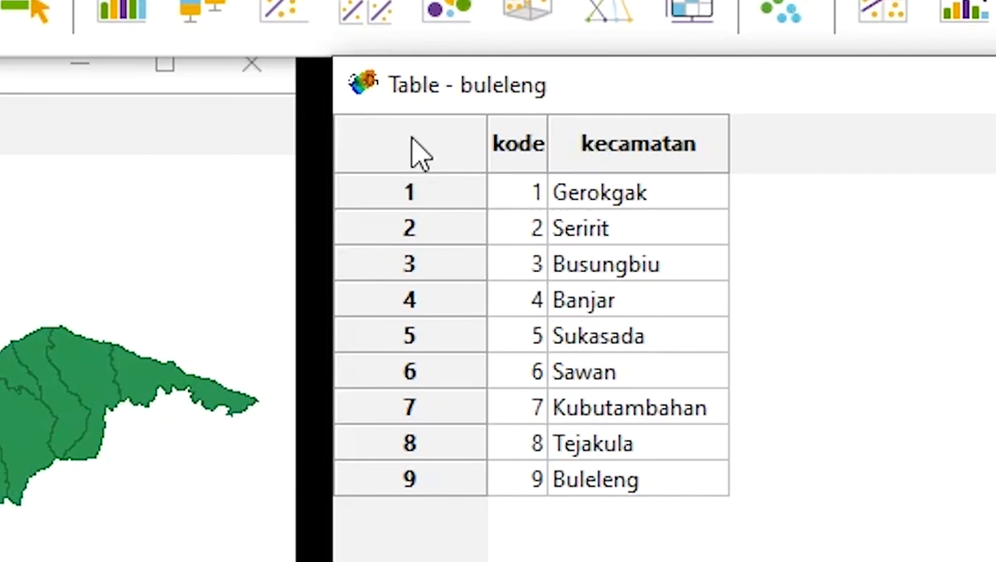
pyautogui.click(414, 193)
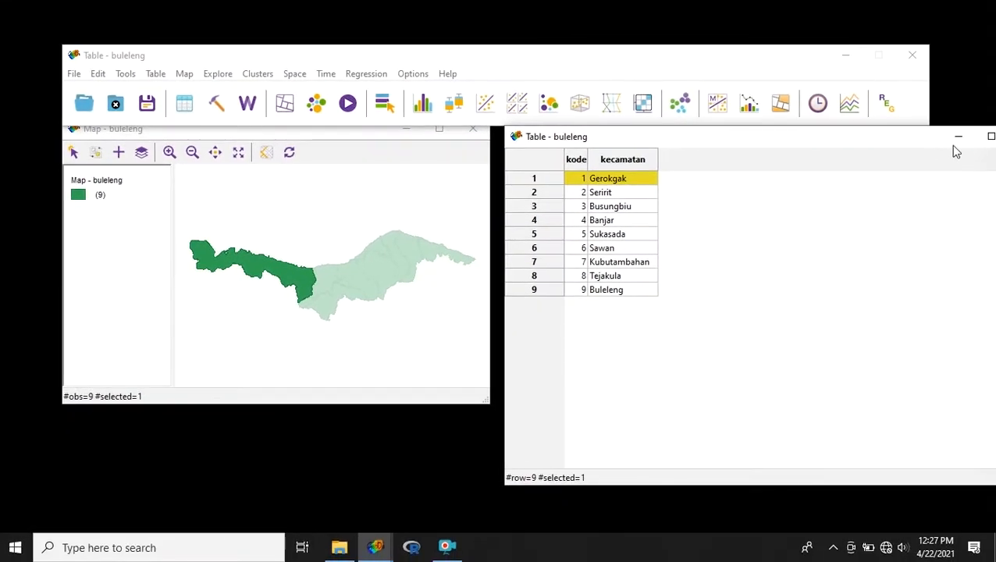
pyautogui.click(958, 136)
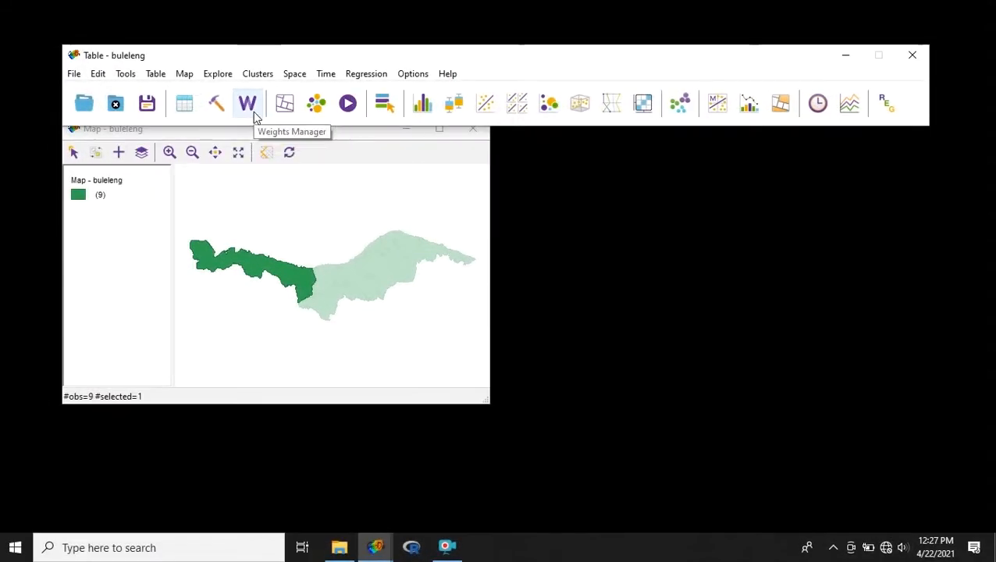
# - Create a first-order queen contiguity weights file with kode as the ID variable and save it as queen in GAL format
pyautogui.click(249, 105)
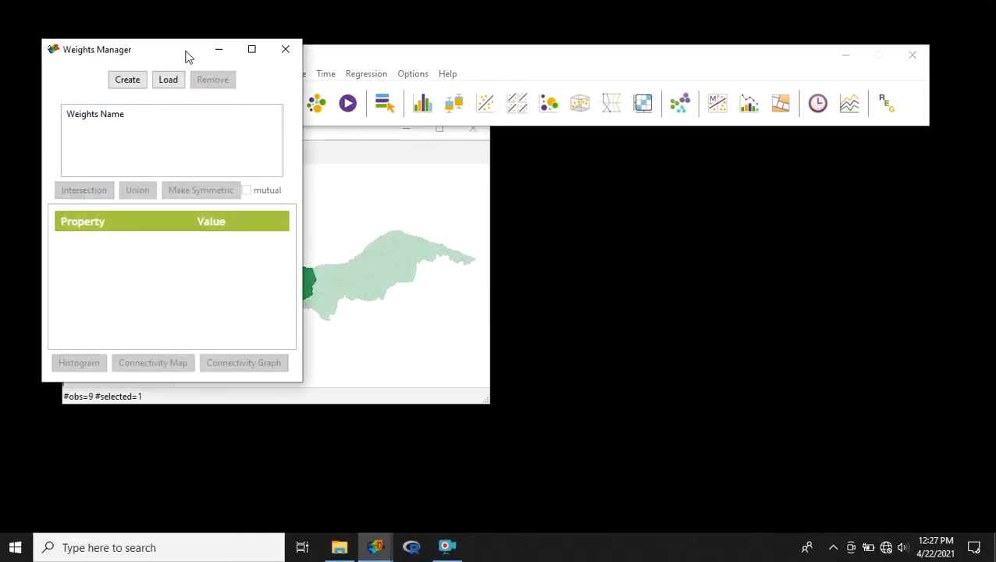
pyautogui.moveTo(182, 53); pyautogui.dragTo(651, 152)
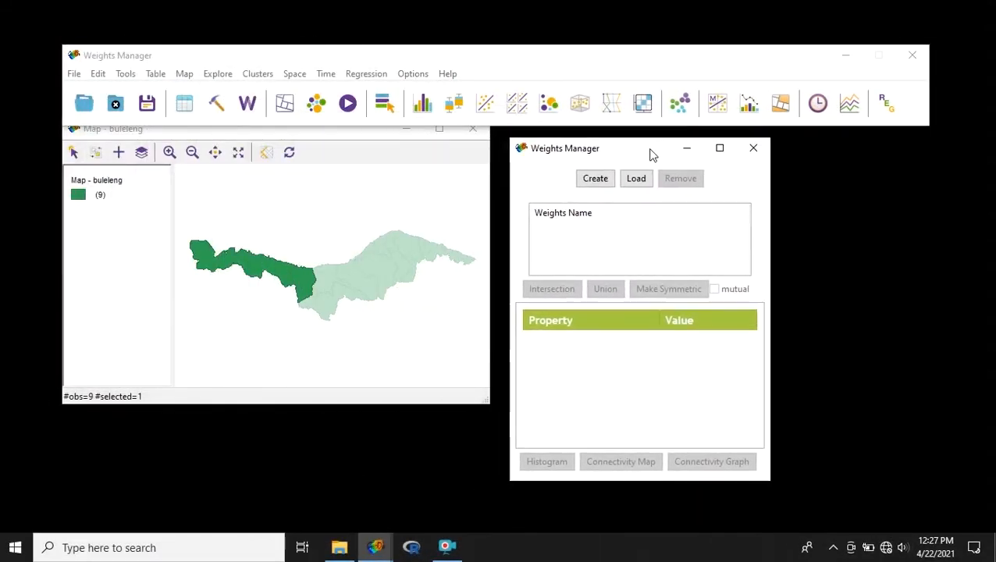
pyautogui.click(596, 180)
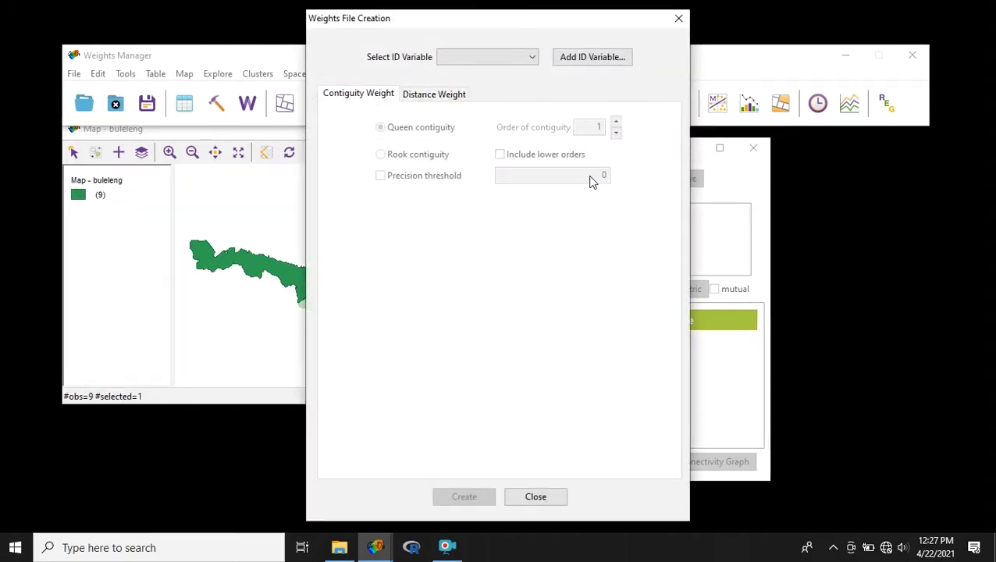
pyautogui.click(503, 60)
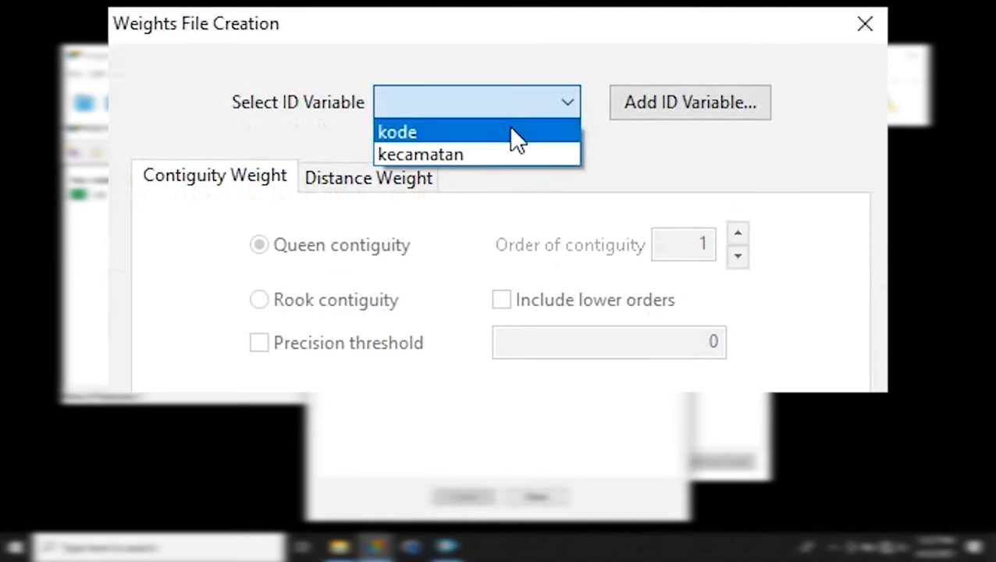
pyautogui.click(511, 131)
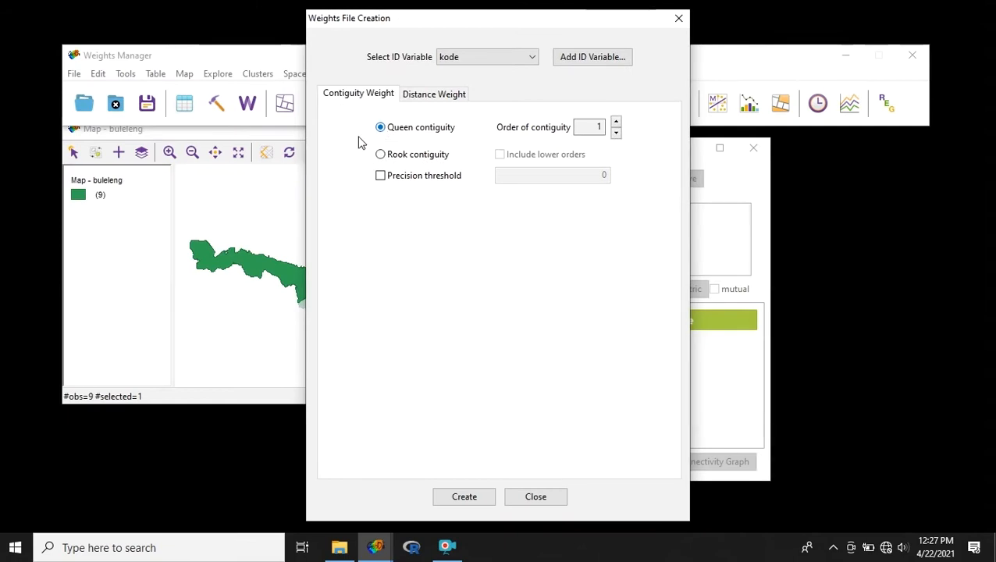
pyautogui.click(461, 497)
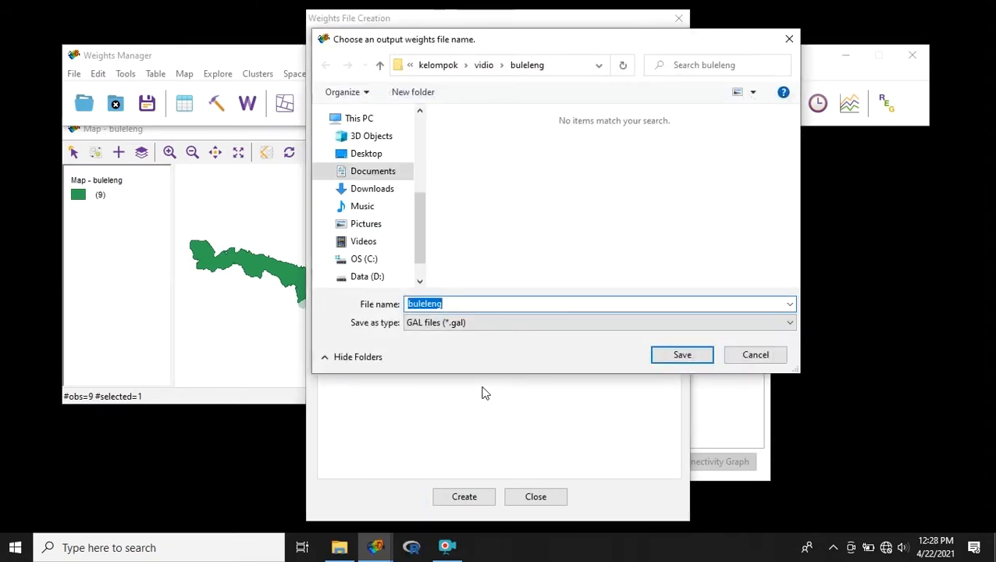
pyautogui.write('queen')
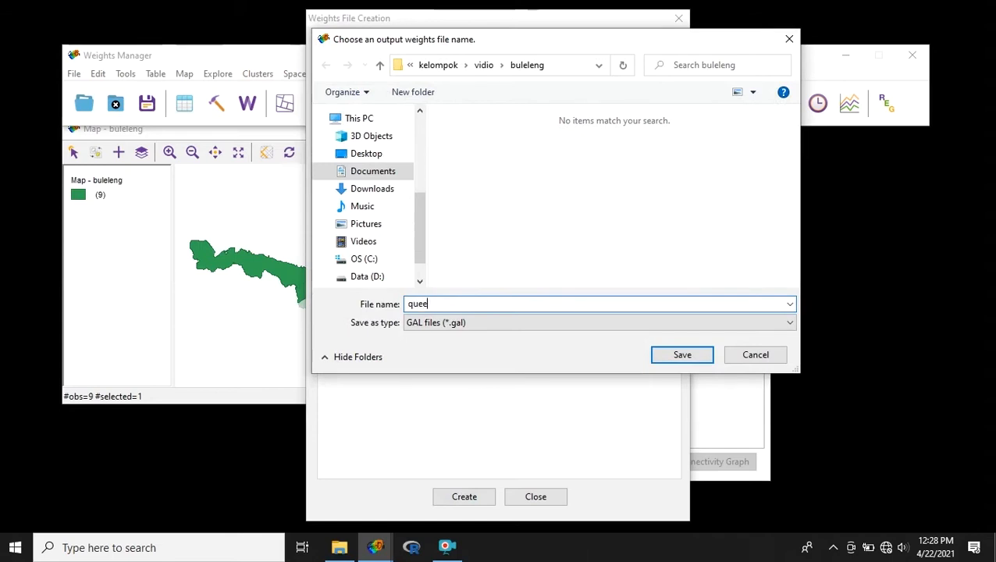
pyautogui.click(707, 353)
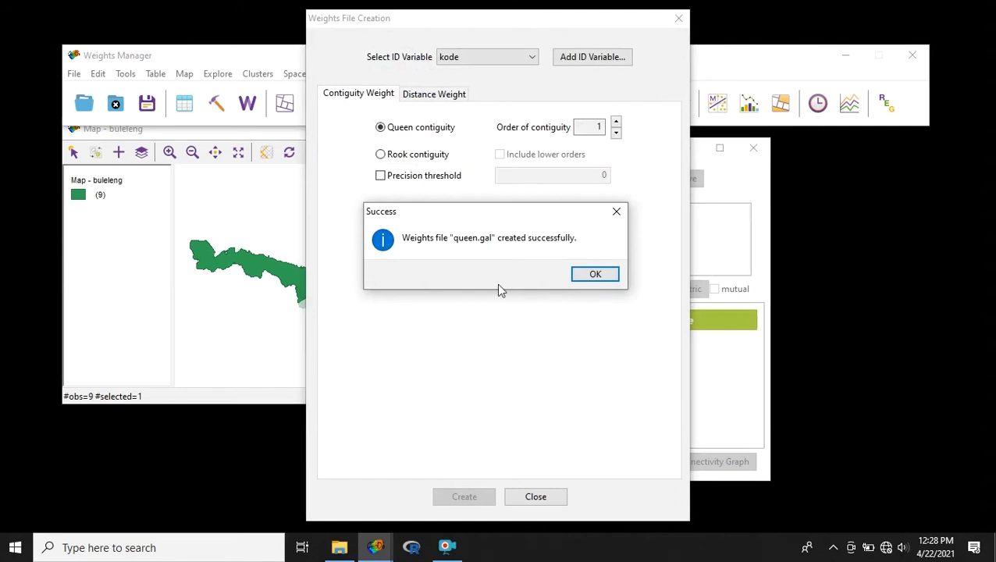
pyautogui.click(594, 275)
pyautogui.click(679, 18)
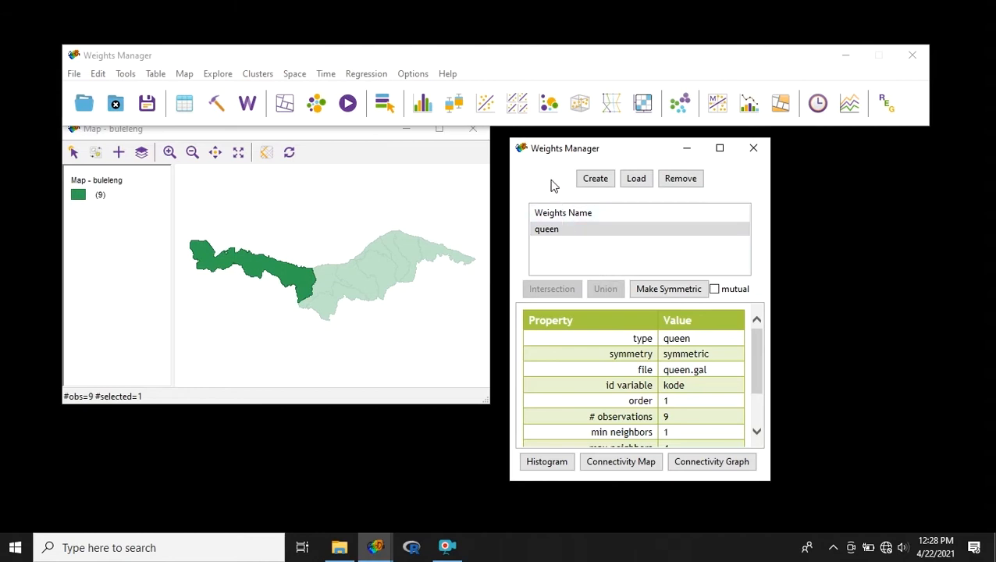
# - Examine the queen weights in an enlarged connectivity map, checking the neighbours of the westernmost district and the district adjoining it
pyautogui.click(562, 233)
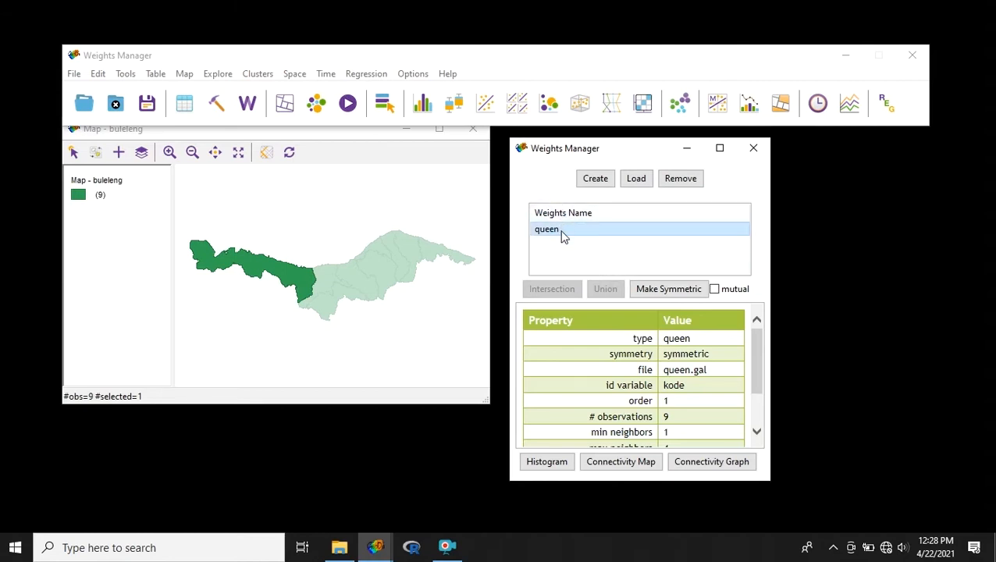
pyautogui.click(631, 461)
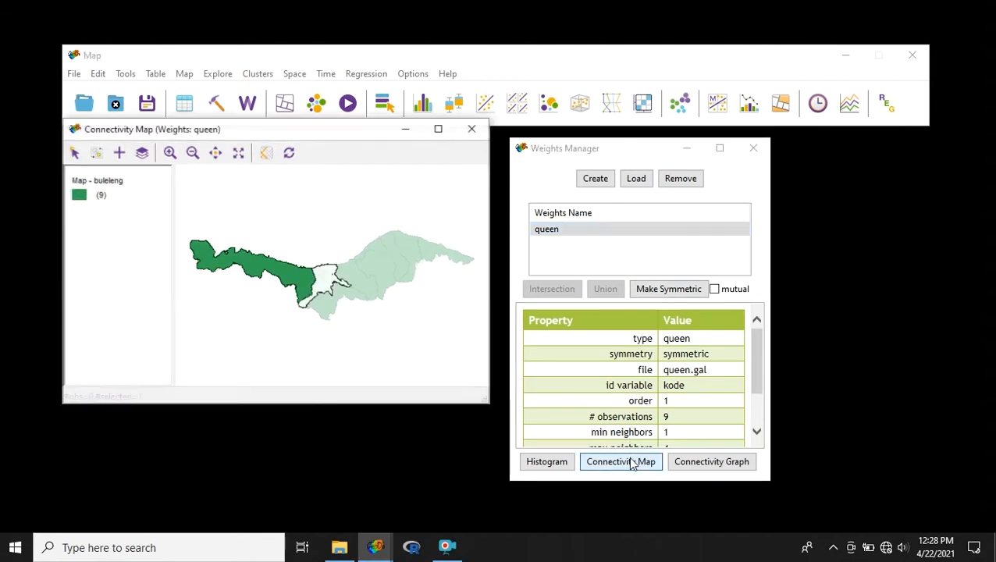
pyautogui.click(440, 132)
pyautogui.click(309, 230)
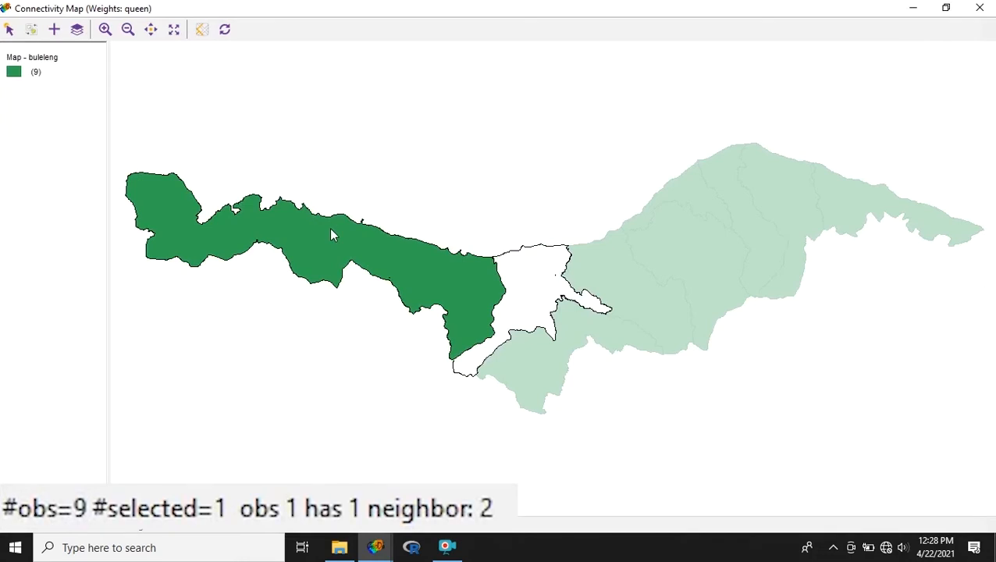
pyautogui.click(524, 291)
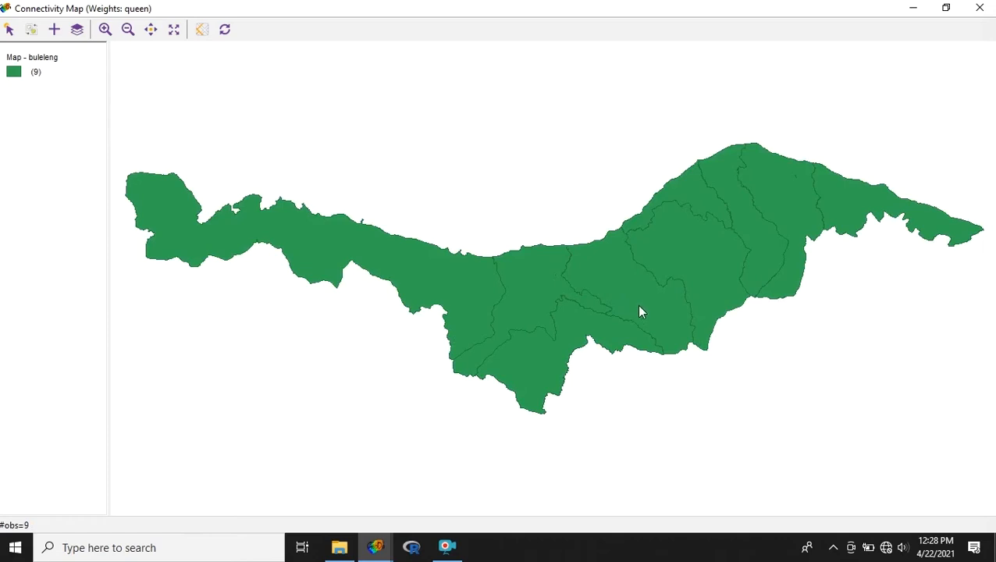
pyautogui.click(915, 7)
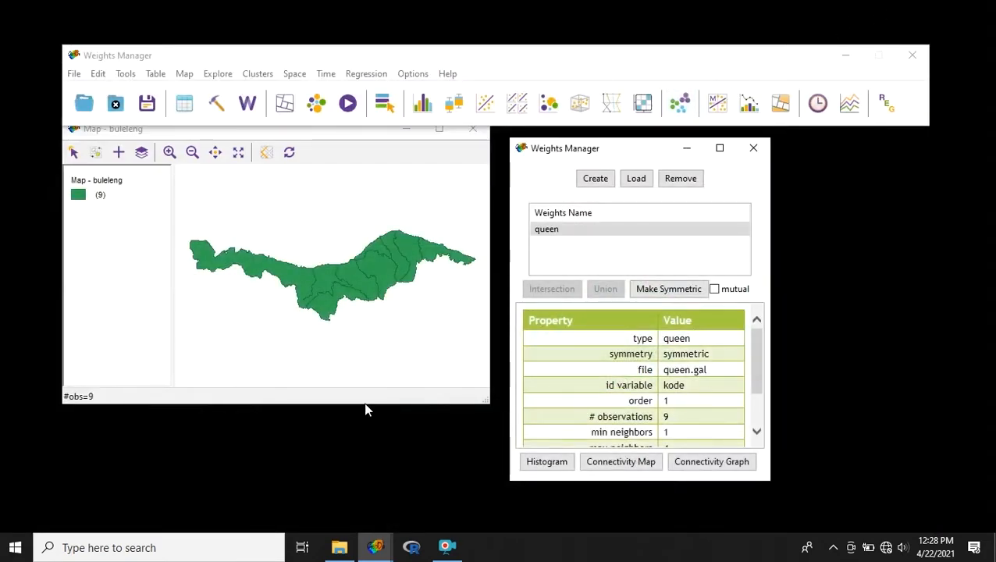
# - Open the queen GAL file in Notepad and examine its header line and the neighbour entries for districts 1 and 2
pyautogui.click(338, 547)
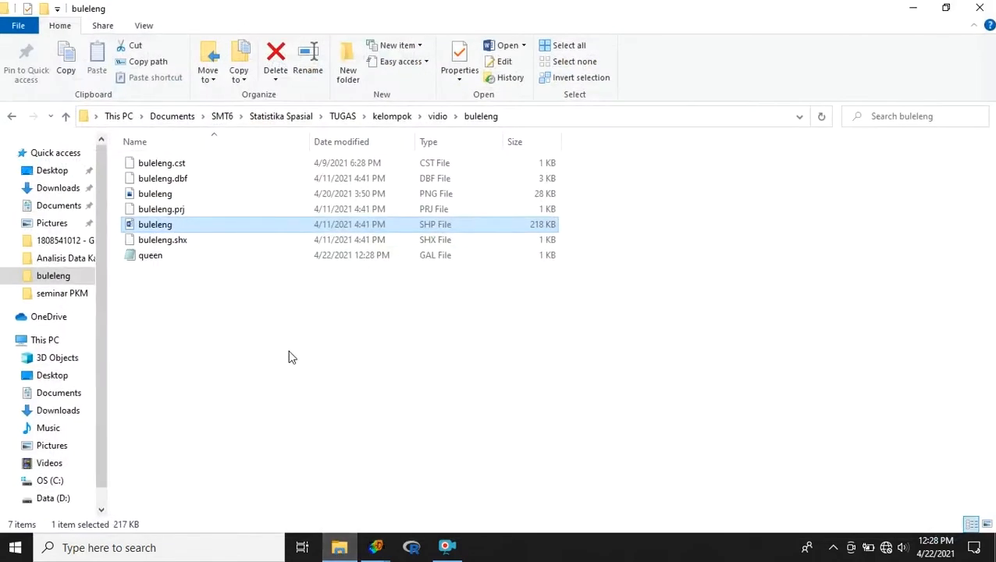
pyautogui.doubleClick(270, 256)
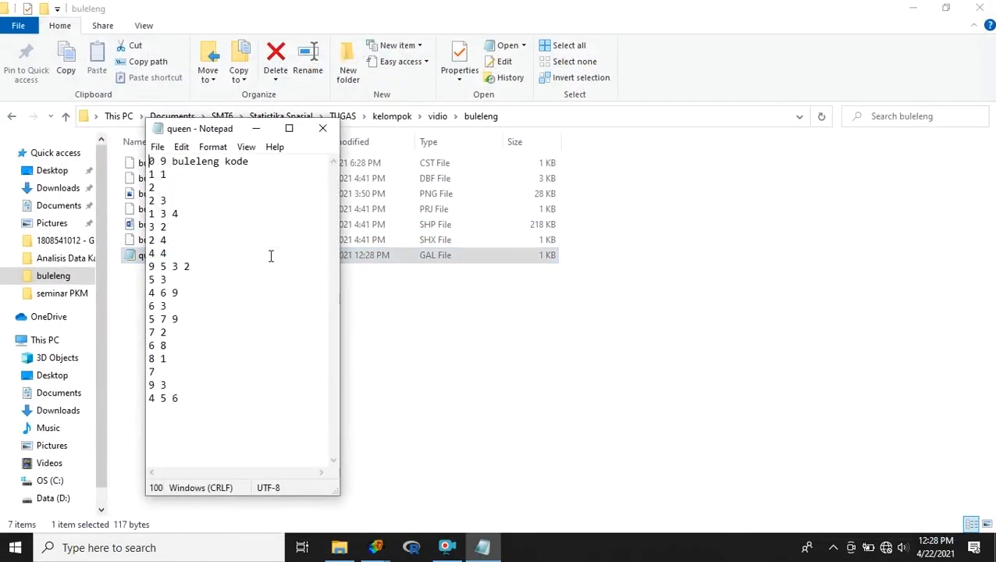
pyautogui.click(289, 128)
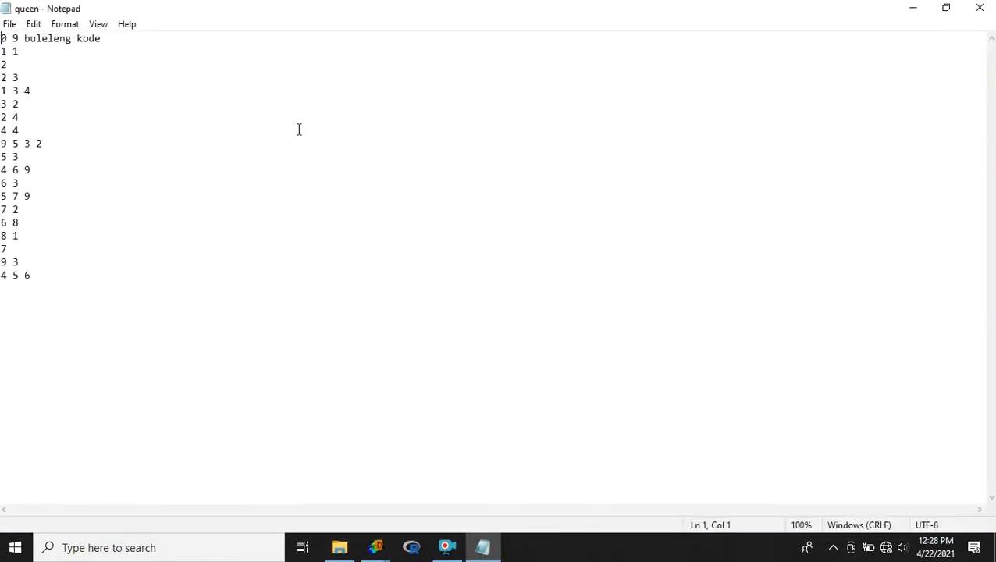
pyautogui.keyDown('ctrl'); pyautogui.scroll(9, 298, 129); pyautogui.keyUp('ctrl')
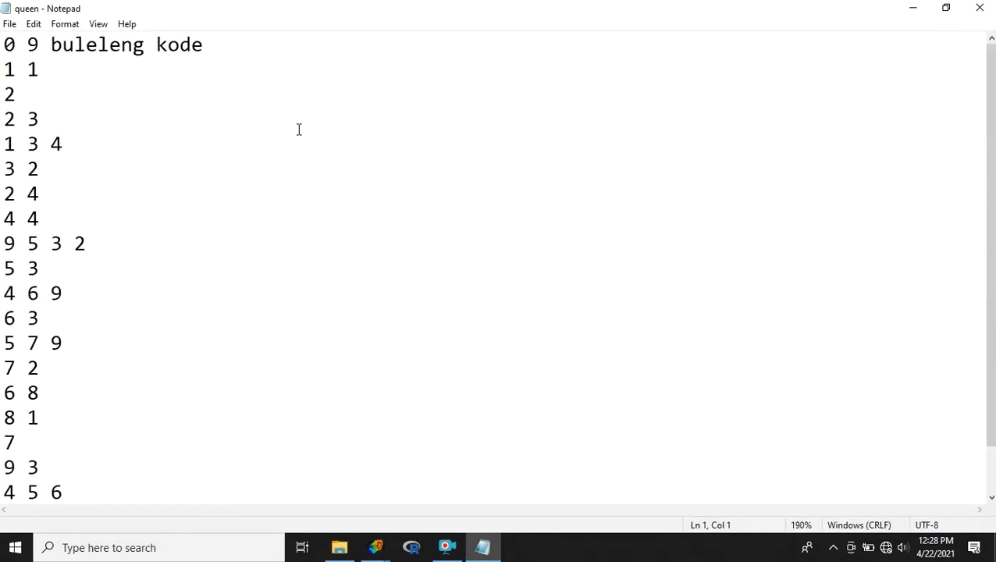
pyautogui.moveTo(4, 45); pyautogui.dragTo(205, 44)
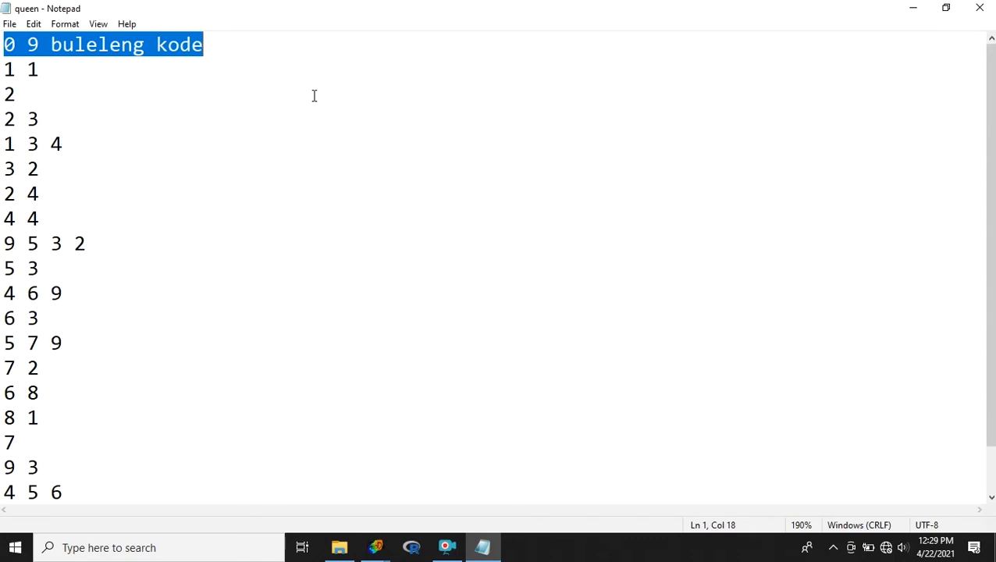
pyautogui.click(198, 105)
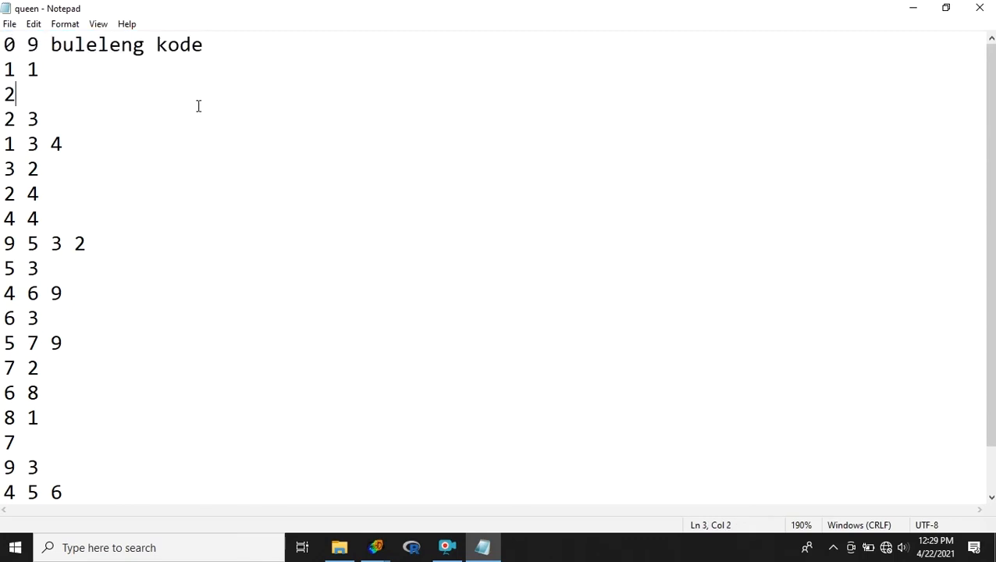
pyautogui.moveTo(2, 70); pyautogui.dragTo(53, 89)
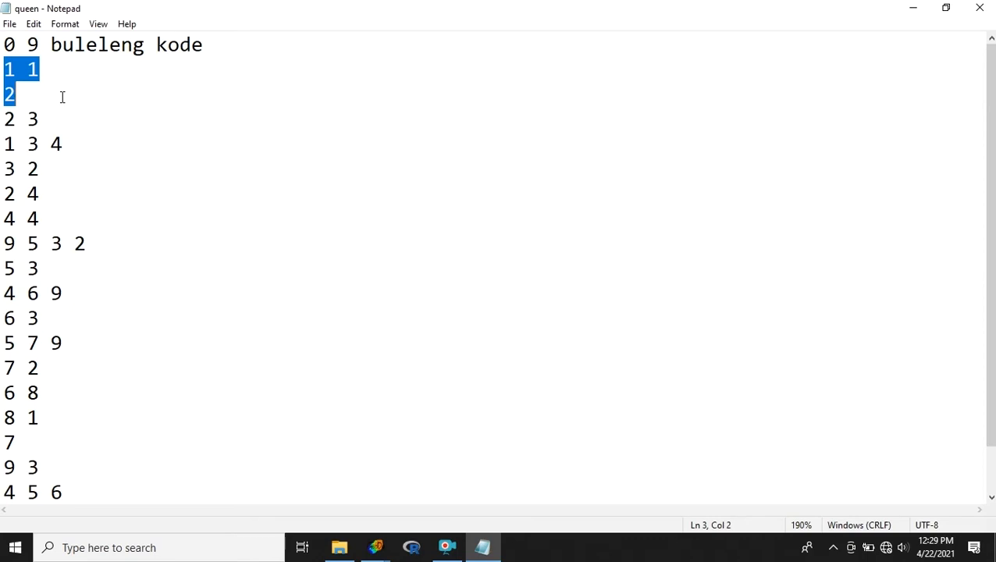
pyautogui.moveTo(5, 119); pyautogui.dragTo(78, 143)
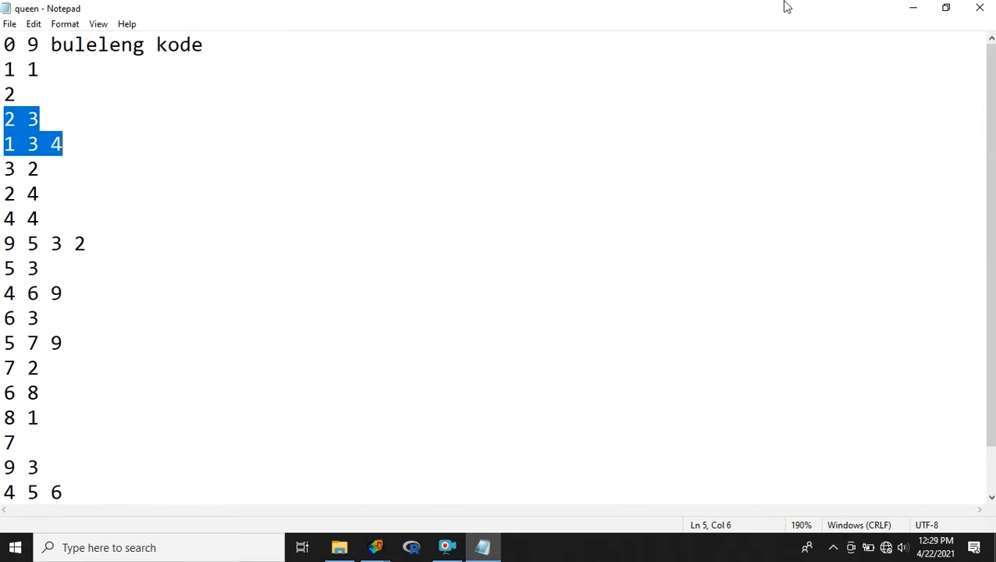
pyautogui.click(981, 7)
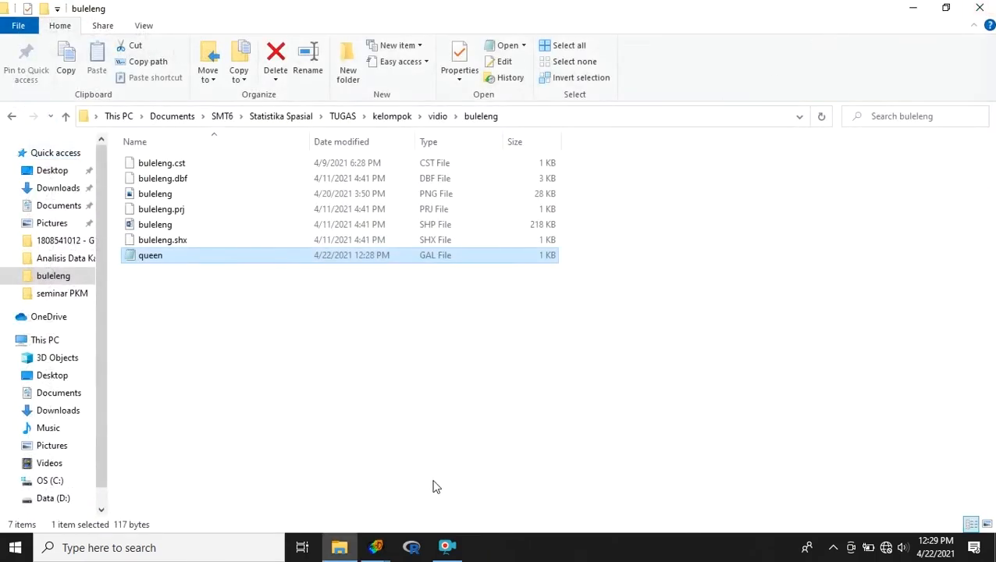
pyautogui.click(913, 7)
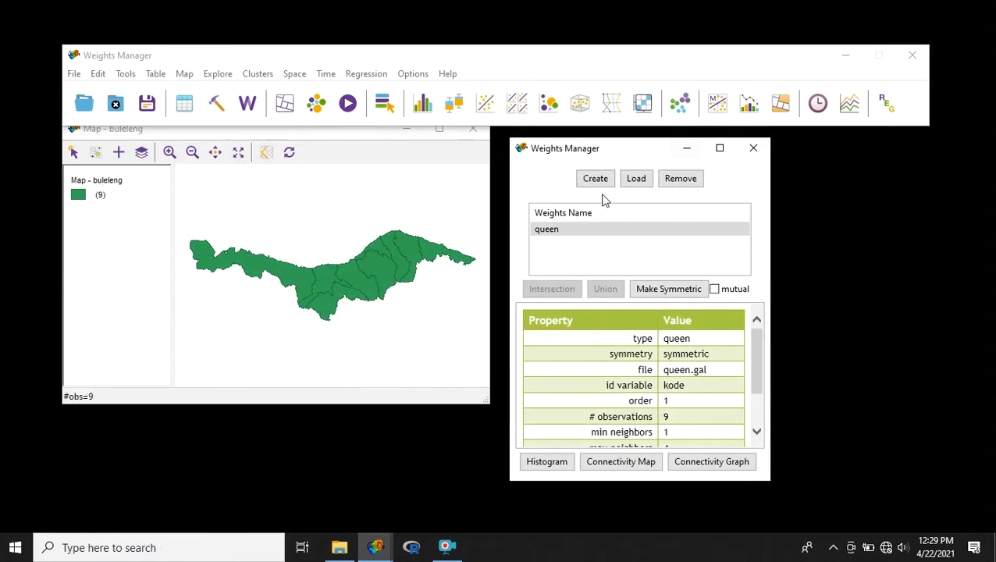
# - Create a first-order rook contiguity weights file with kode as the ID variable and save it as rook in GAL format
pyautogui.click(593, 178)
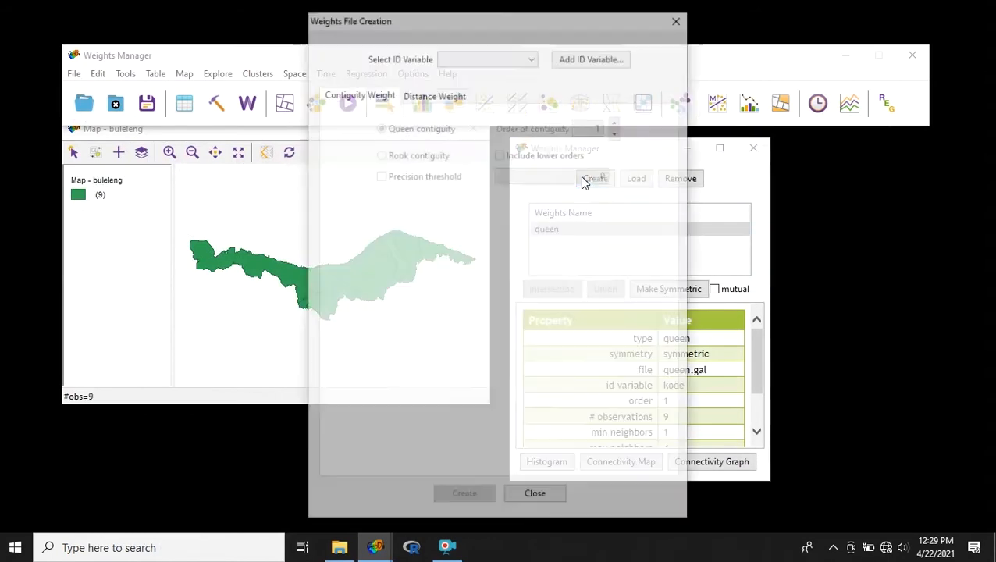
pyautogui.click(471, 65)
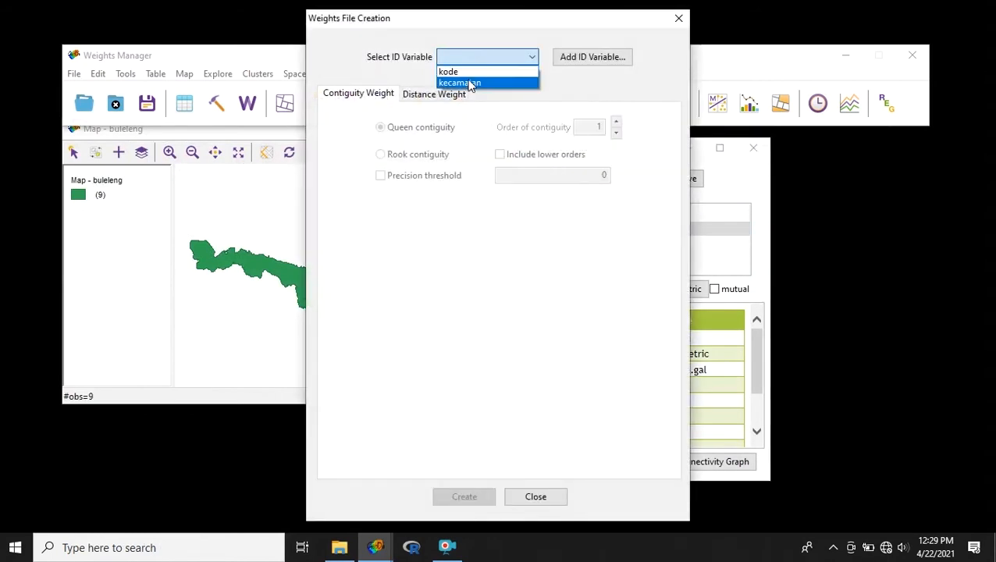
pyautogui.click(463, 74)
pyautogui.click(434, 154)
pyautogui.click(465, 492)
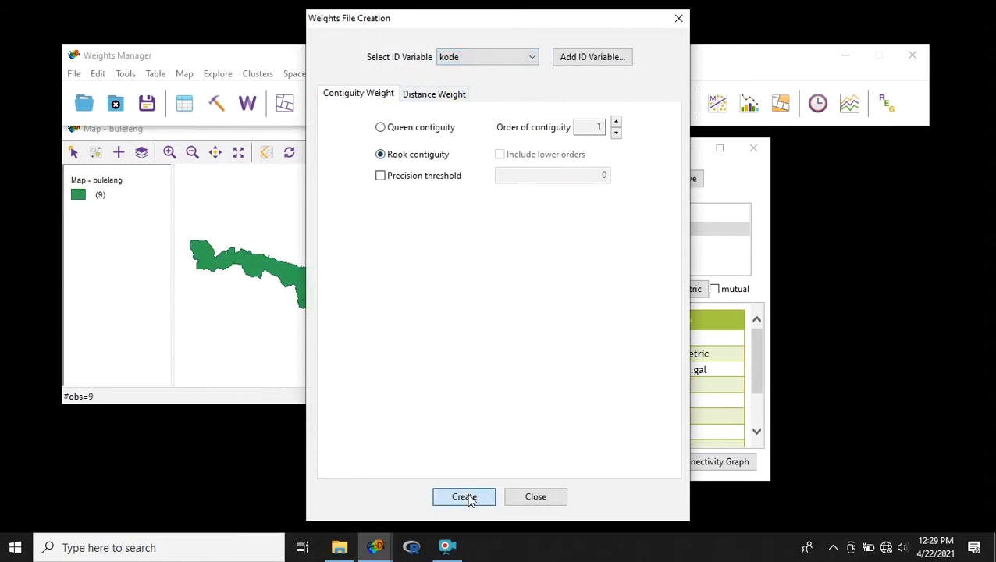
pyautogui.write('rook')
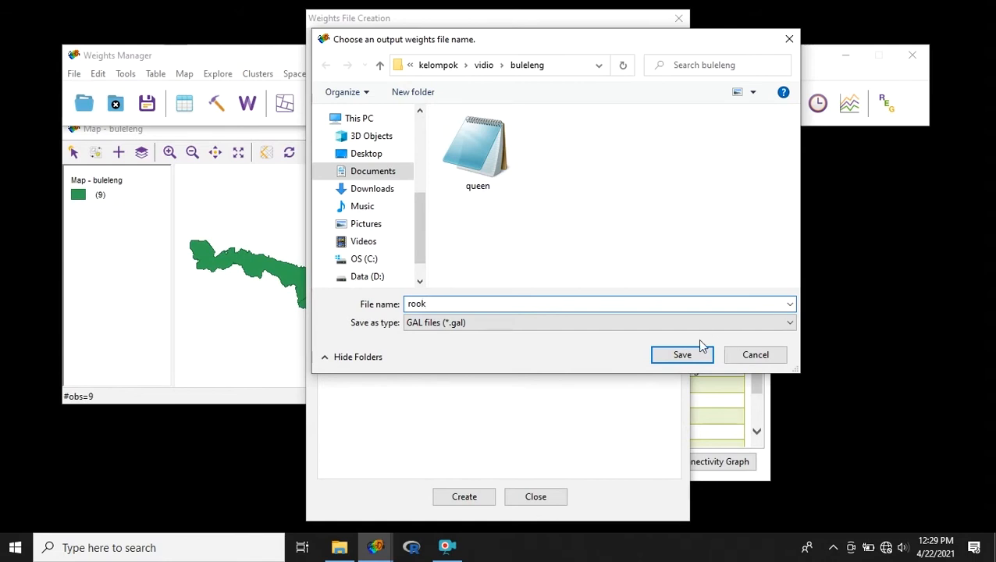
pyautogui.click(681, 355)
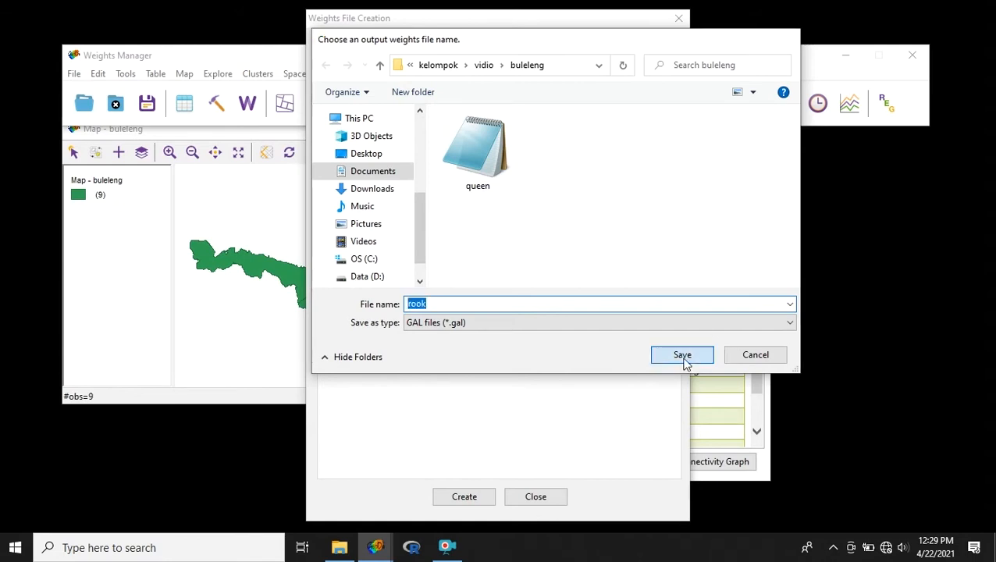
# - Close the weights creation dialog and examine the rook weights in an enlarged connectivity map, checking the neighbours of the district adjoining the westernmost one
pyautogui.click(609, 275)
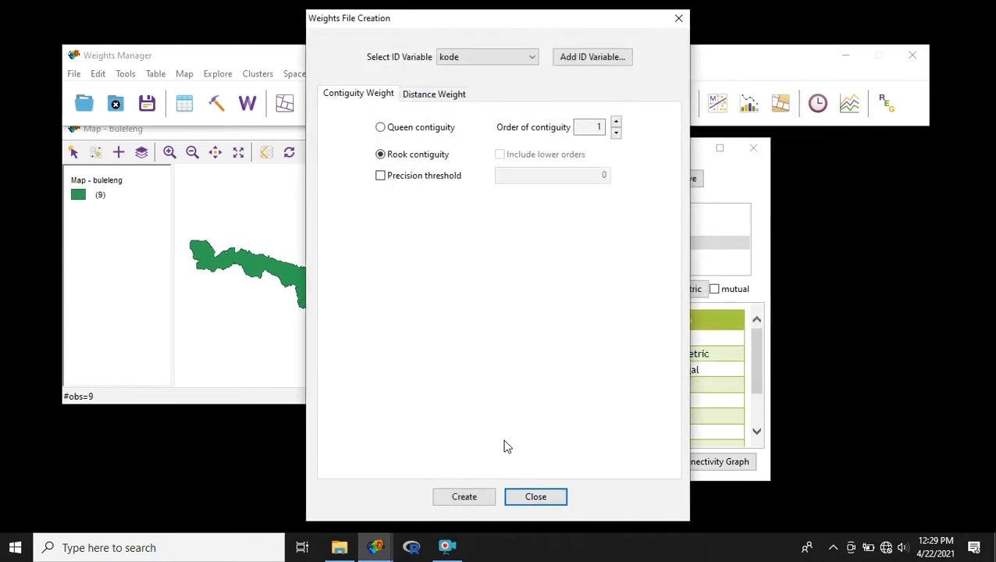
pyautogui.click(679, 17)
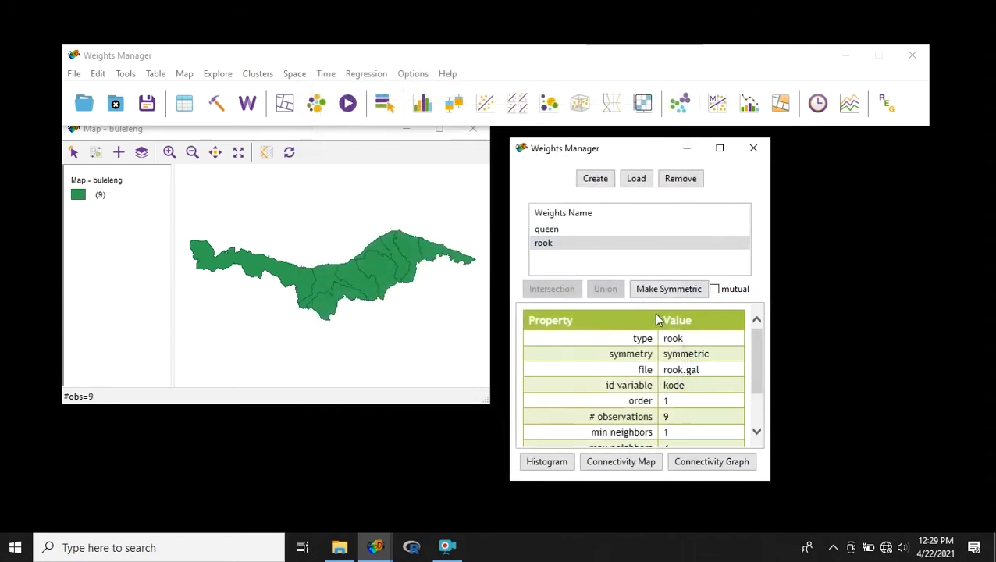
pyautogui.click(646, 461)
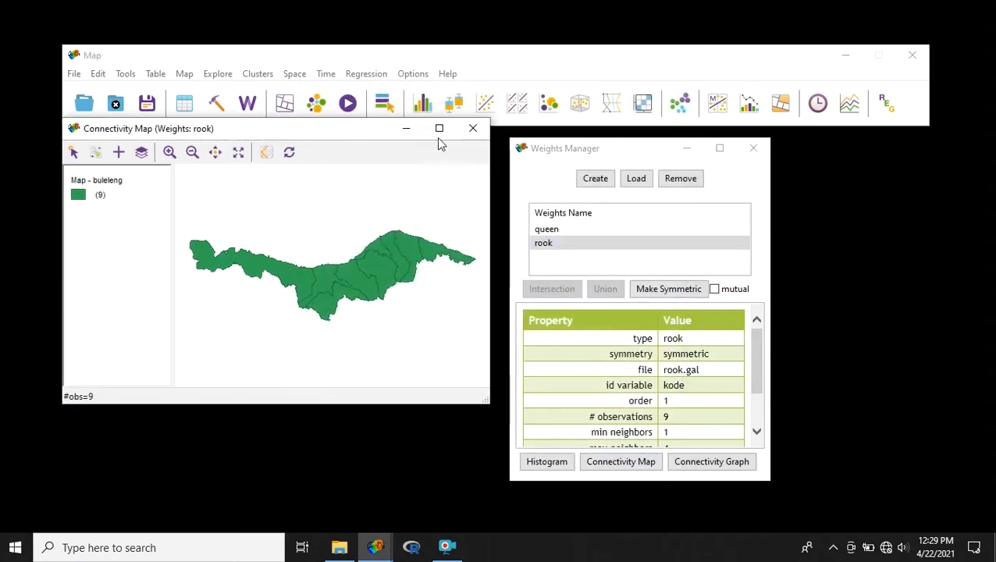
pyautogui.click(438, 128)
pyautogui.moveTo(512, 308)
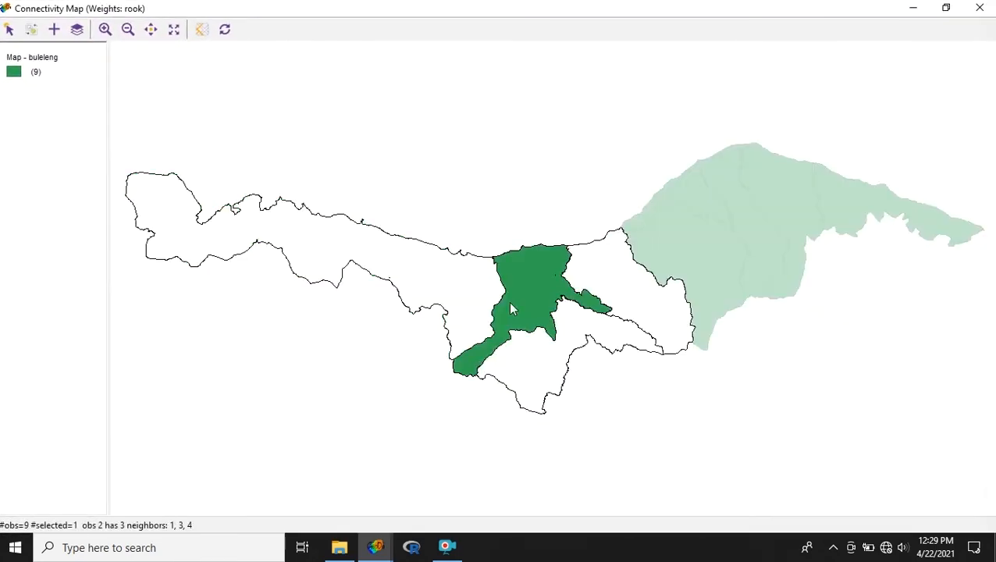
# - Open the rook GAL file from the buleleng folder in Notepad and enlarge the text to 170% to read its neighbour entries
pyautogui.click(342, 558)
pyautogui.doubleClick(238, 267)
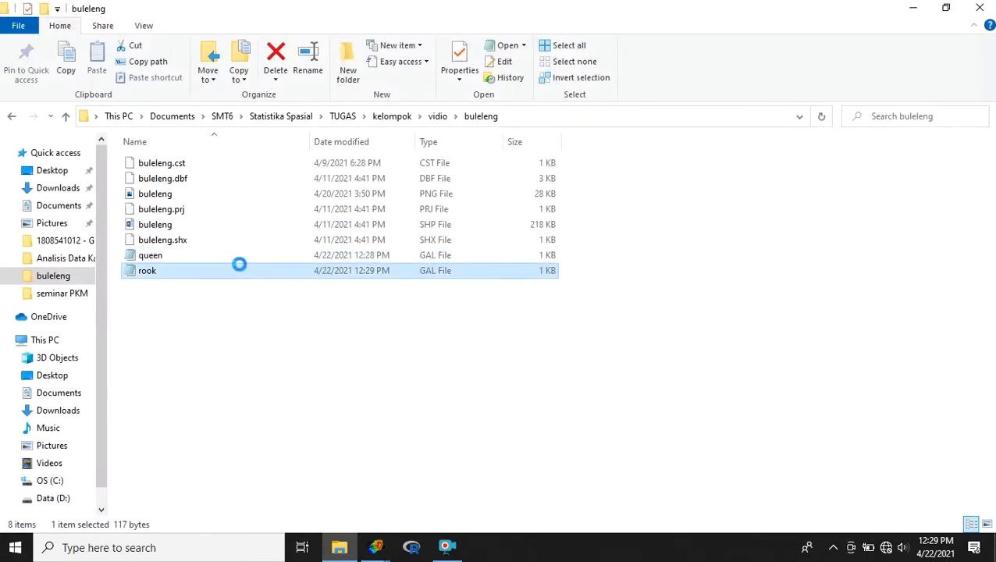
pyautogui.click(288, 129)
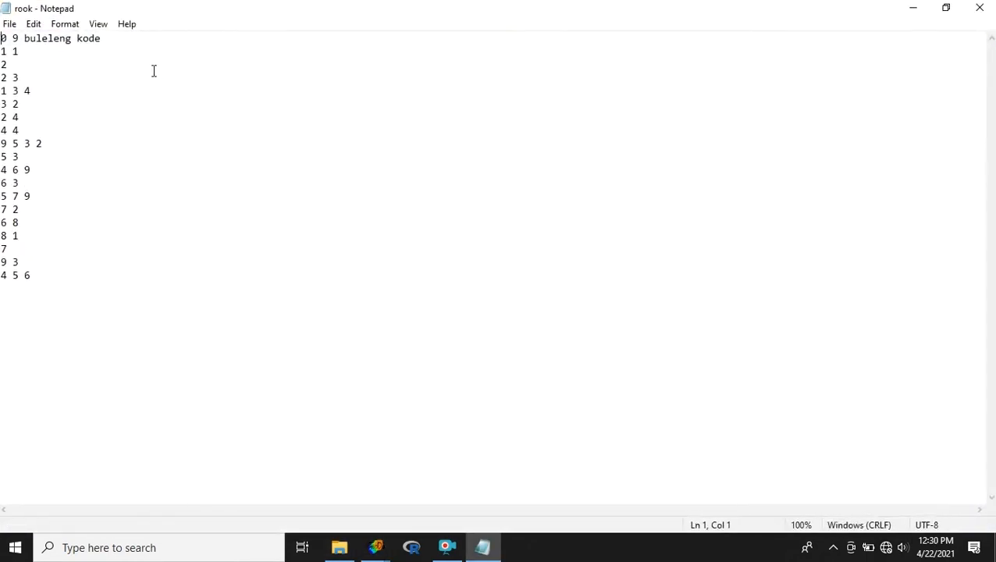
pyautogui.keyDown('ctrl'); pyautogui.scroll(7, 156, 74); pyautogui.keyUp('ctrl')
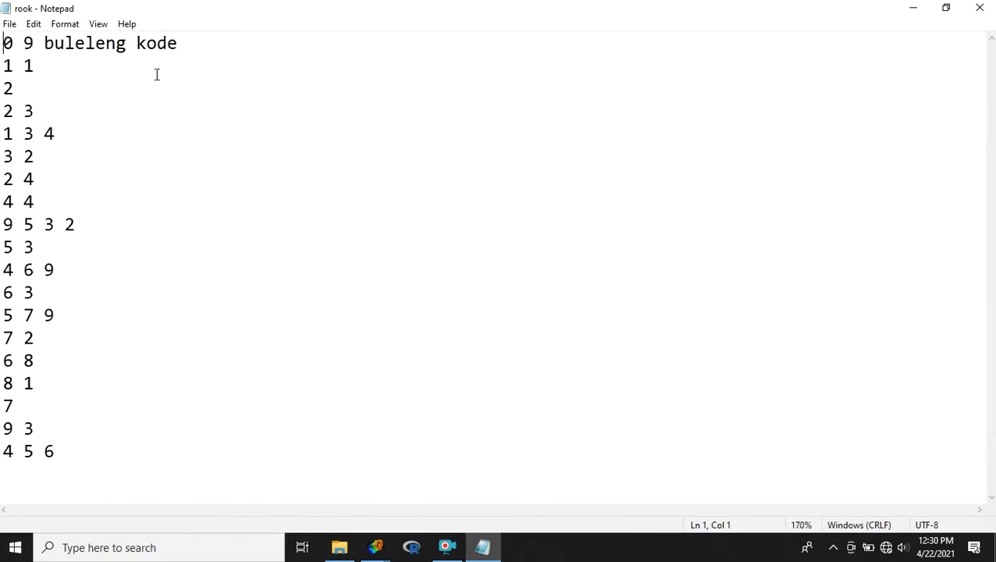
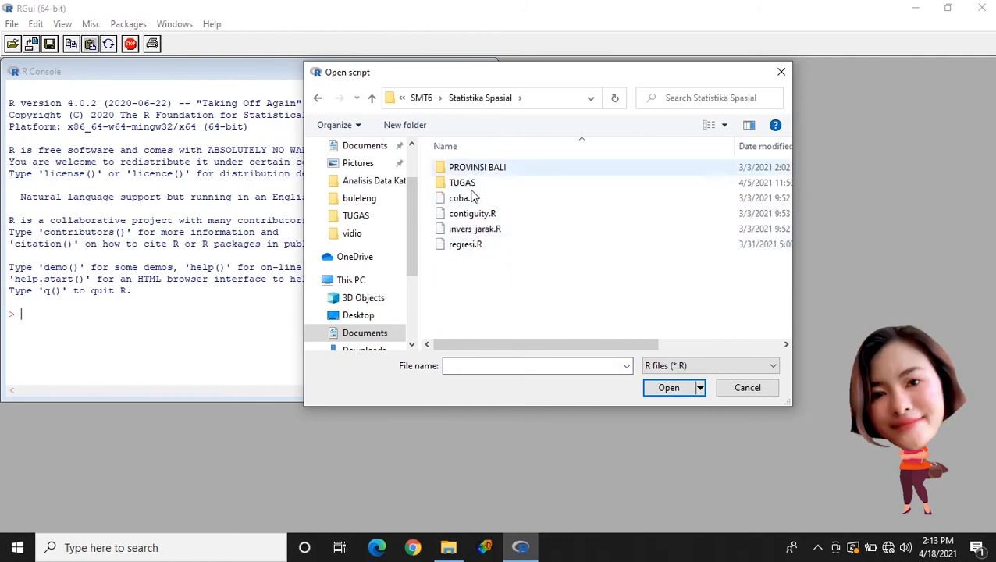
# - Open the script contiguity.R from the TUGAS > kelompok > vidio folder and place its window beside the R console
pyautogui.doubleClick(466, 184)
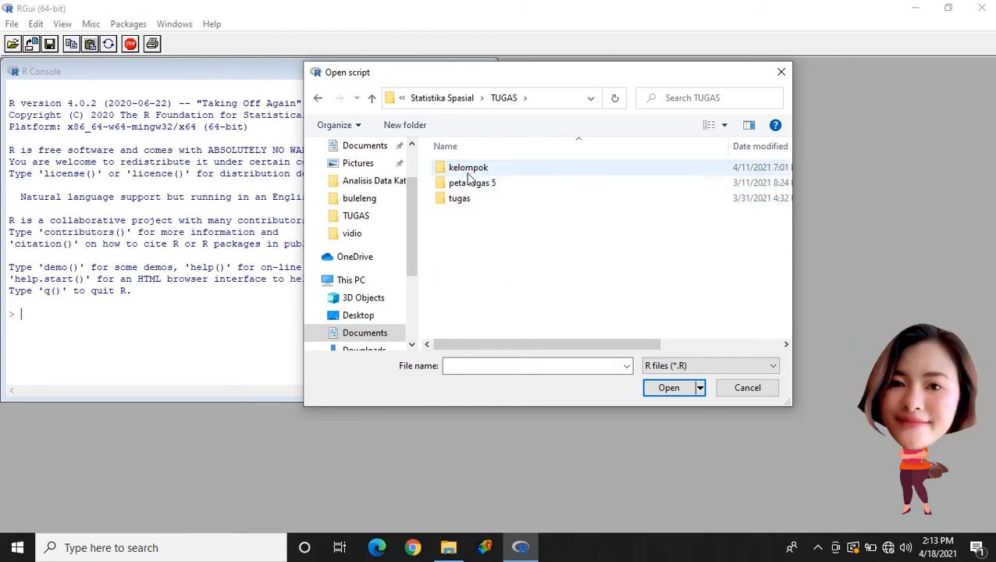
pyautogui.doubleClick(468, 167)
pyautogui.doubleClick(467, 169)
pyautogui.click(475, 184)
pyautogui.click(668, 388)
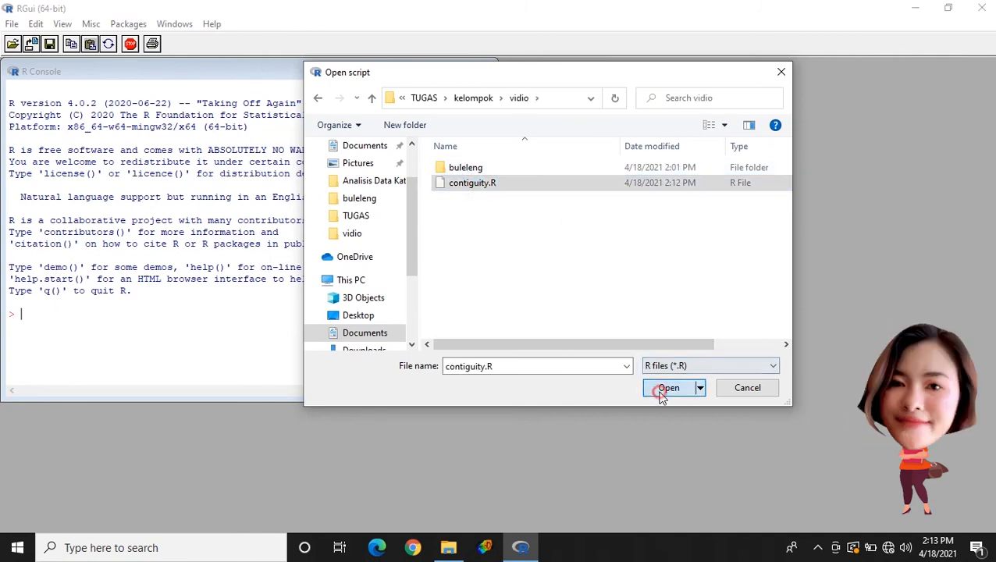
pyautogui.moveTo(578, 137); pyautogui.dragTo(776, 71)
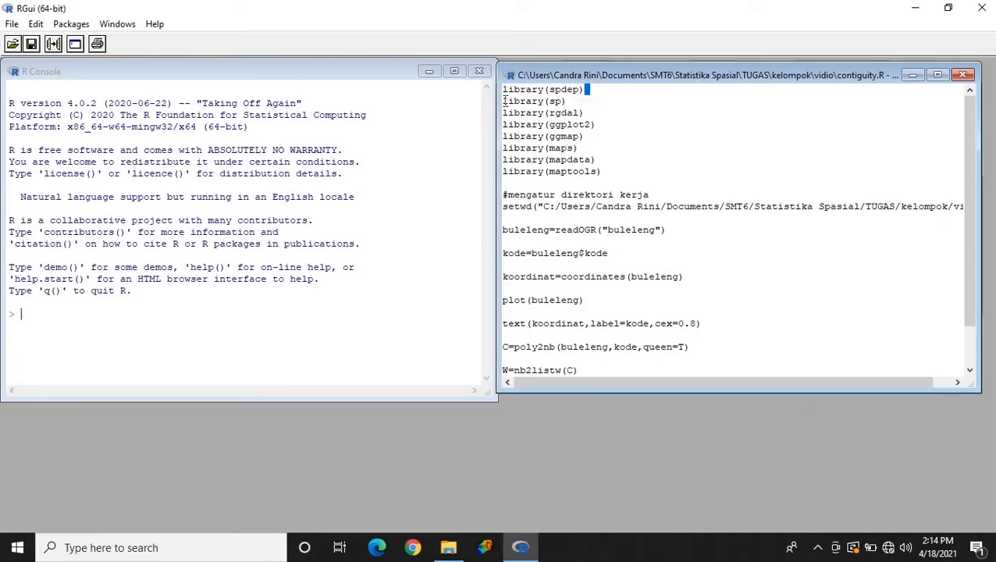
# - Run the script lines that load the spdep, sp and rgdal libraries one by one
pyautogui.click(500, 92)
pyautogui.rightClick(505, 89)
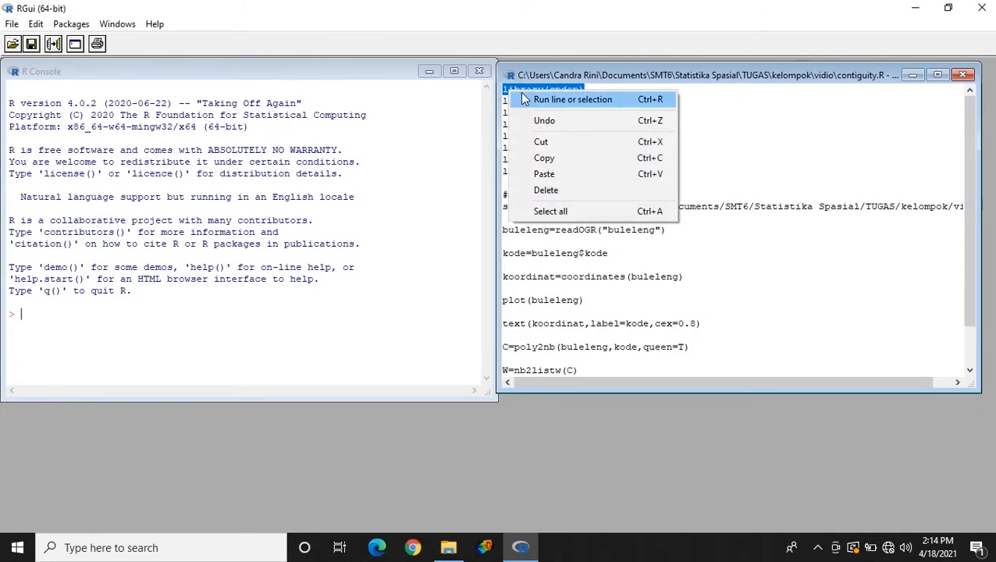
pyautogui.click(538, 99)
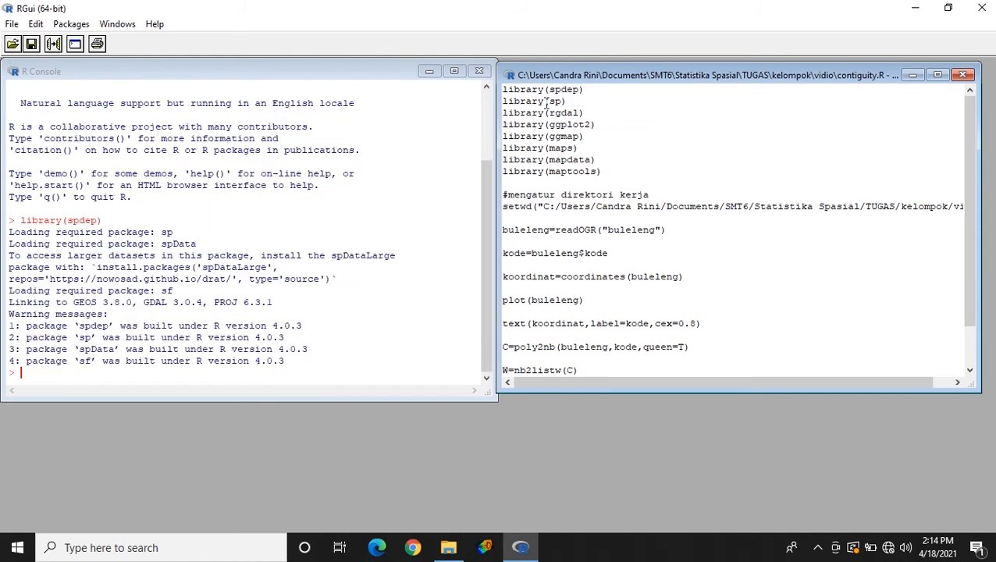
pyautogui.moveTo(567, 100); pyautogui.dragTo(505, 103)
pyautogui.rightClick(509, 106)
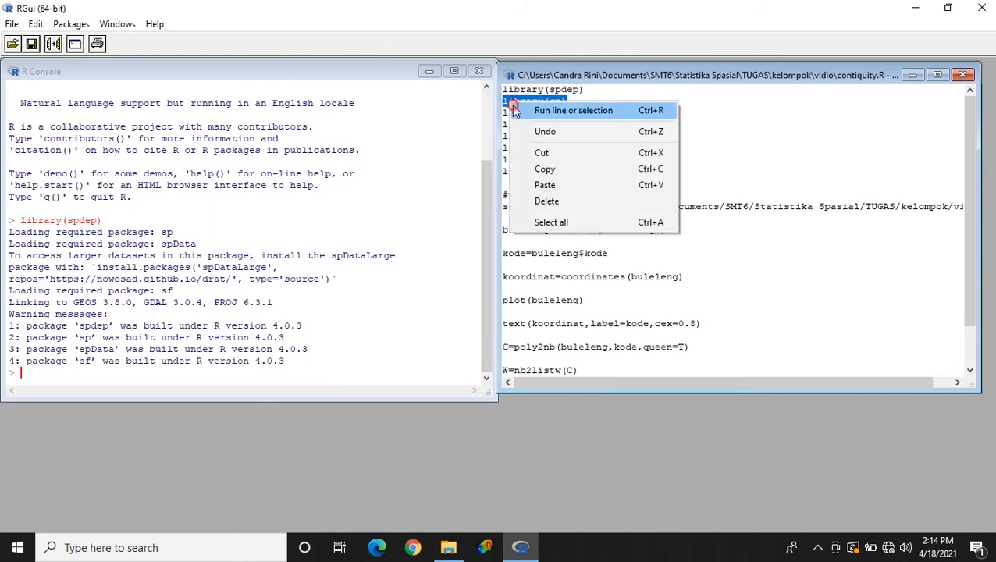
pyautogui.click(515, 108)
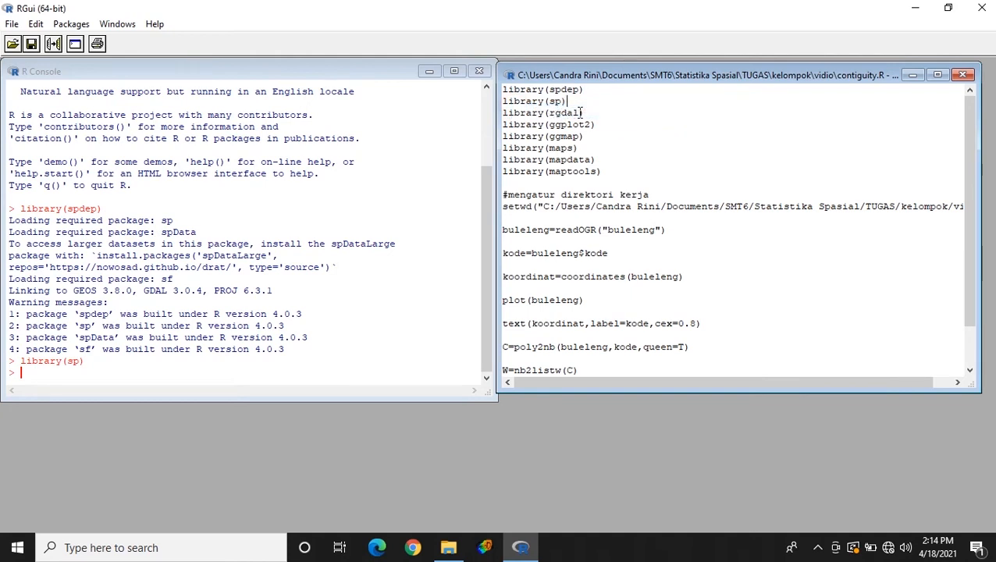
pyautogui.moveTo(586, 112); pyautogui.dragTo(513, 115)
pyautogui.rightClick(512, 117)
pyautogui.click(562, 124)
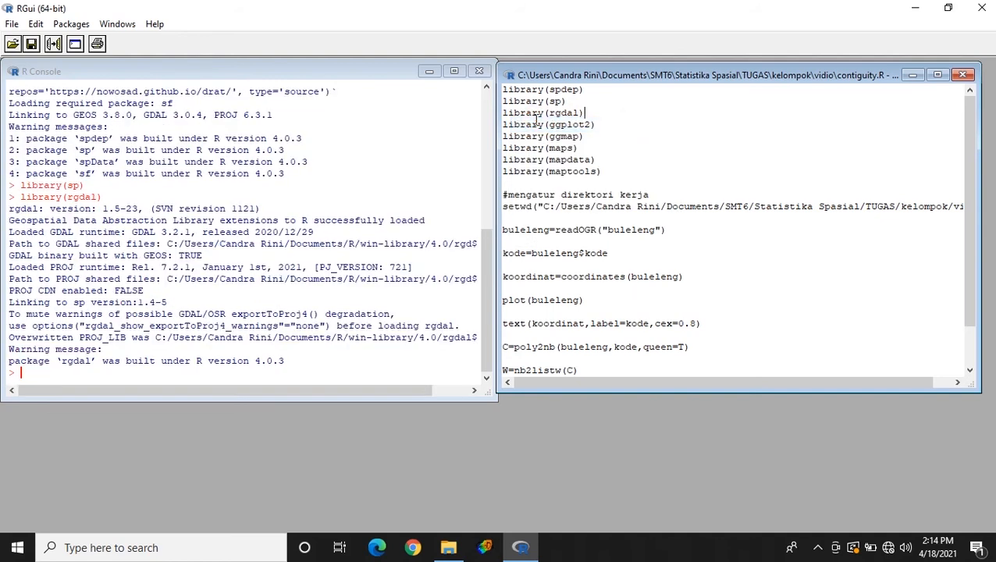
# - Run the script lines that load the ggplot2, ggmap and maps libraries one by one
pyautogui.moveTo(593, 123); pyautogui.dragTo(501, 127)
pyautogui.rightClick(515, 126)
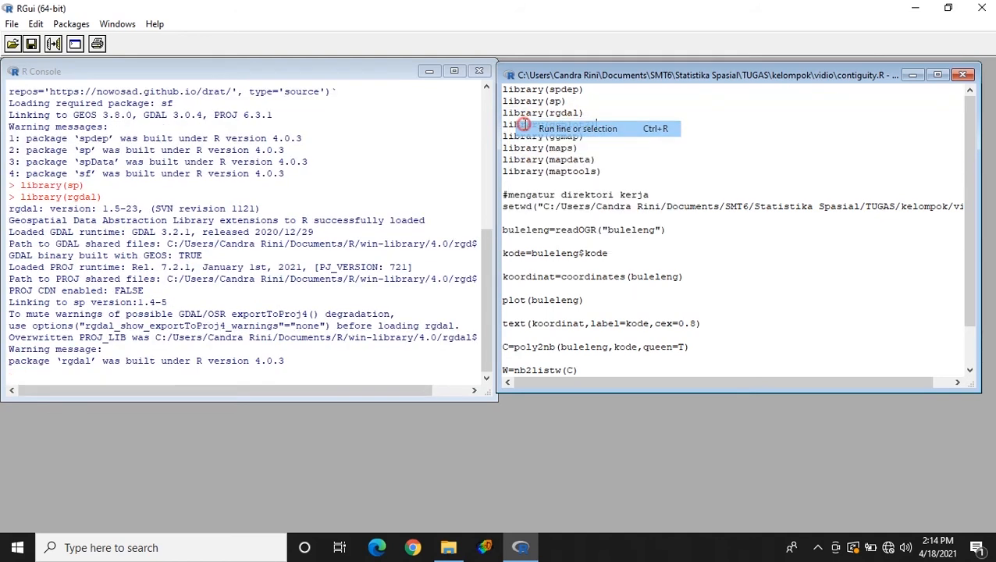
pyautogui.click(524, 126)
pyautogui.moveTo(585, 137); pyautogui.dragTo(502, 140)
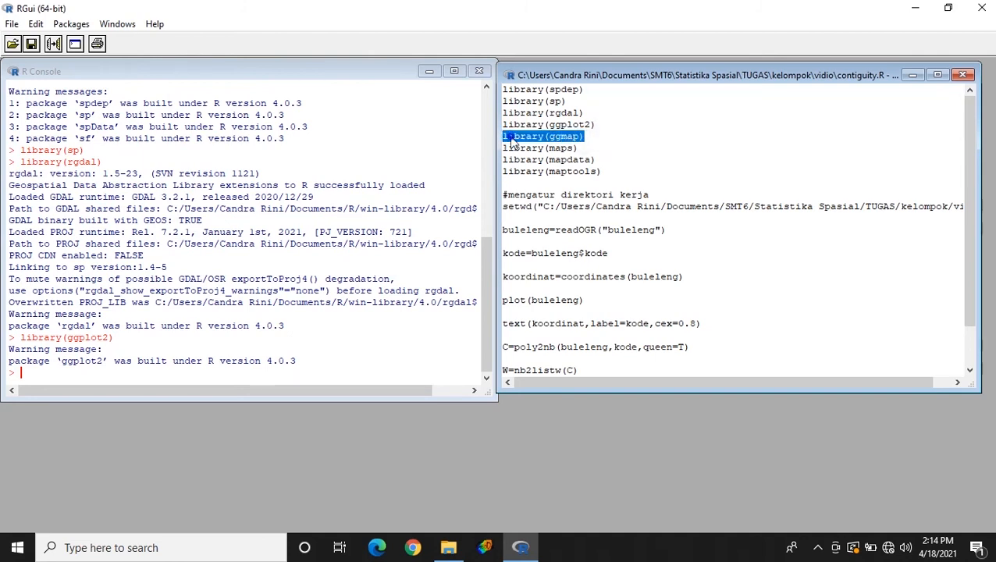
pyautogui.rightClick(513, 141)
pyautogui.click(521, 144)
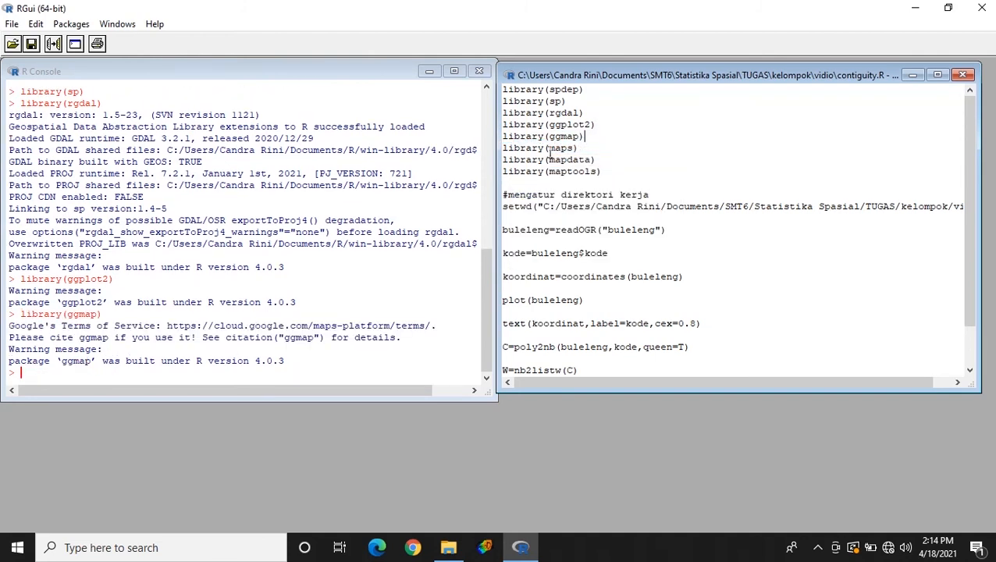
pyautogui.moveTo(584, 147); pyautogui.dragTo(512, 156)
pyautogui.rightClick(516, 153)
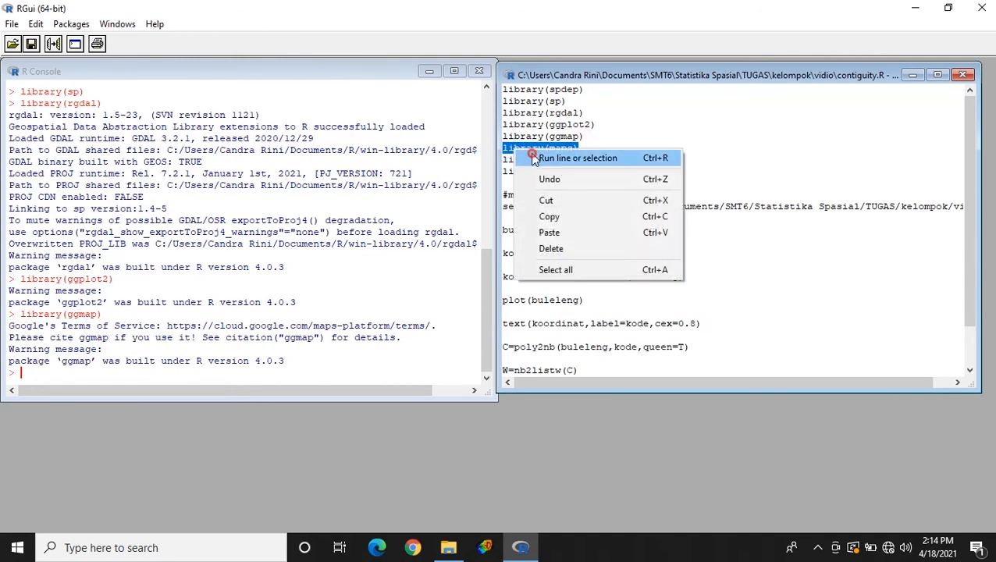
pyautogui.click(524, 155)
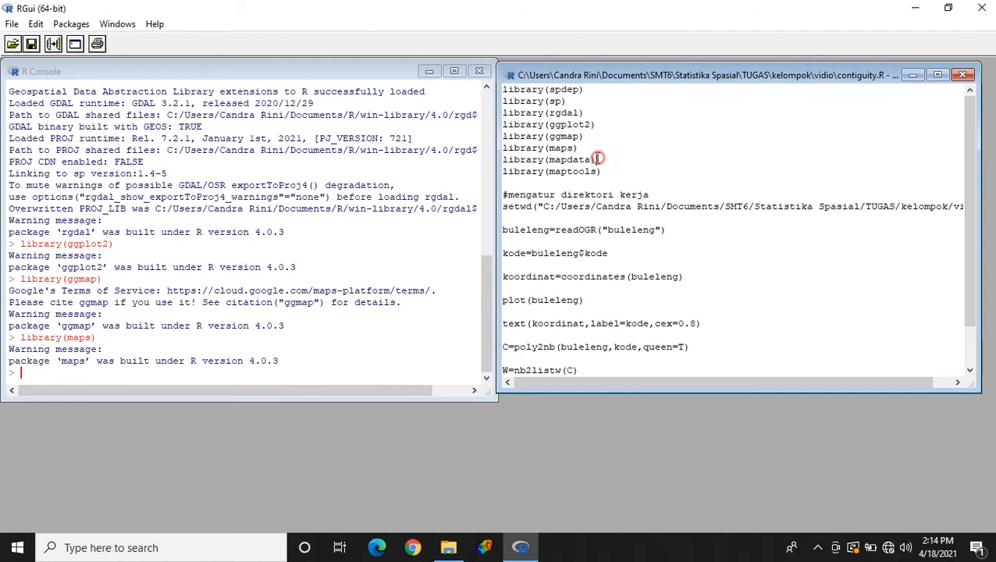
# - Load the mapdata and maptools libraries by running their two script lines
pyautogui.moveTo(598, 159); pyautogui.dragTo(515, 155)
pyautogui.rightClick(508, 162)
pyautogui.click(522, 165)
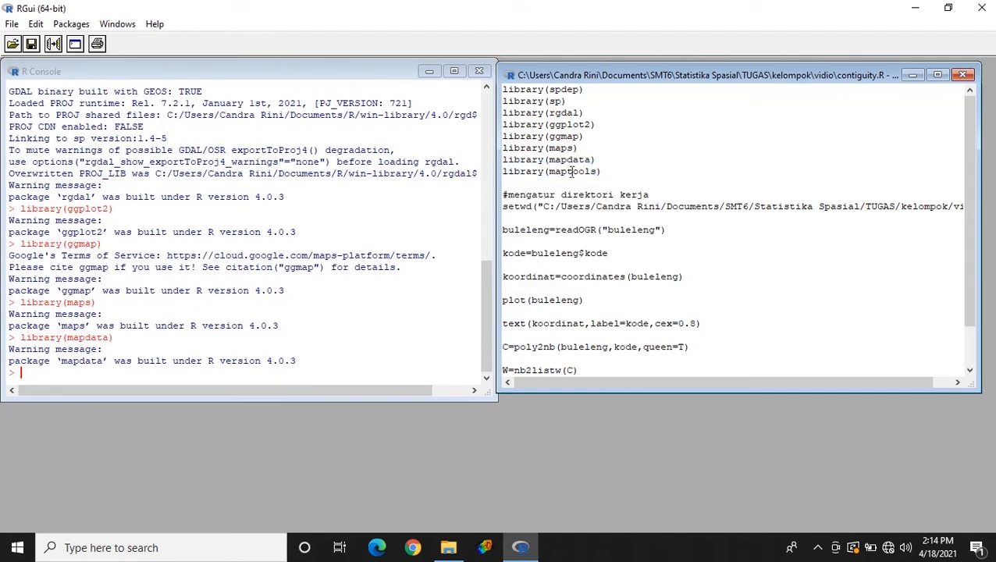
pyautogui.moveTo(603, 172); pyautogui.dragTo(504, 171)
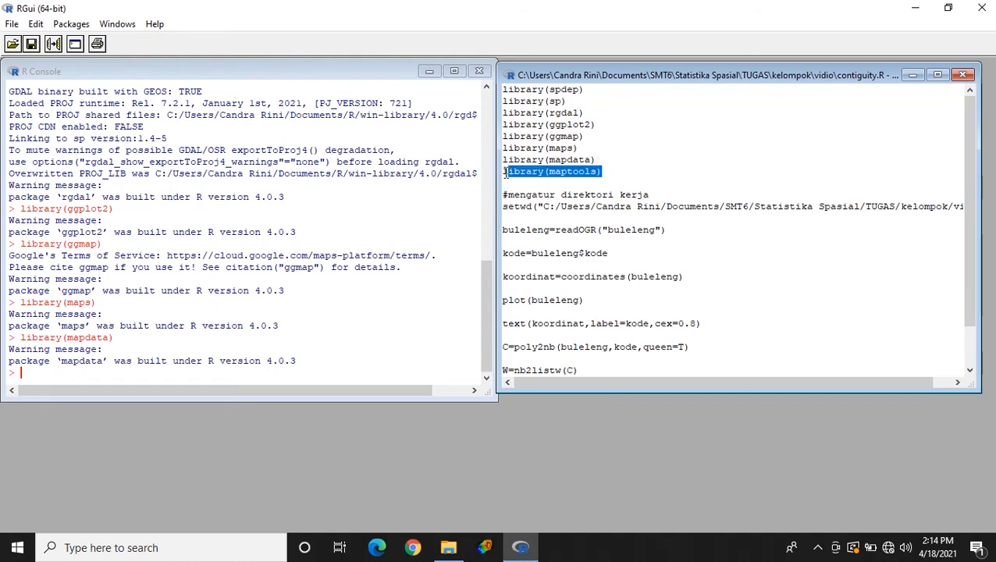
pyautogui.rightClick(524, 173)
pyautogui.click(537, 181)
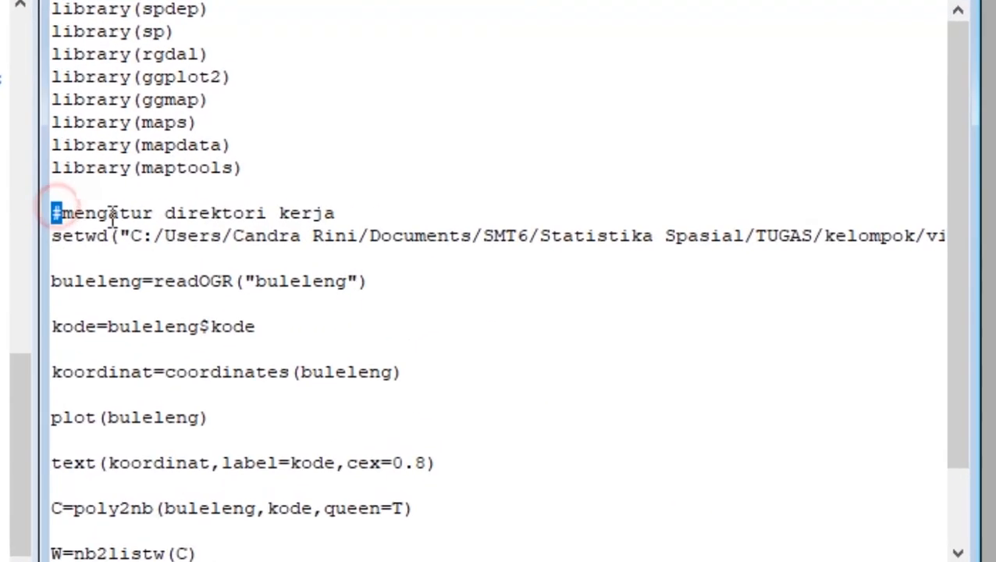
# - Run the setwd line to set the vidio folder as working directory, and read the shapefile with buleleng=readOGR("buleleng")
pyautogui.moveTo(505, 193); pyautogui.dragTo(680, 202)
pyautogui.moveTo(398, 228); pyautogui.dragTo(974, 224)
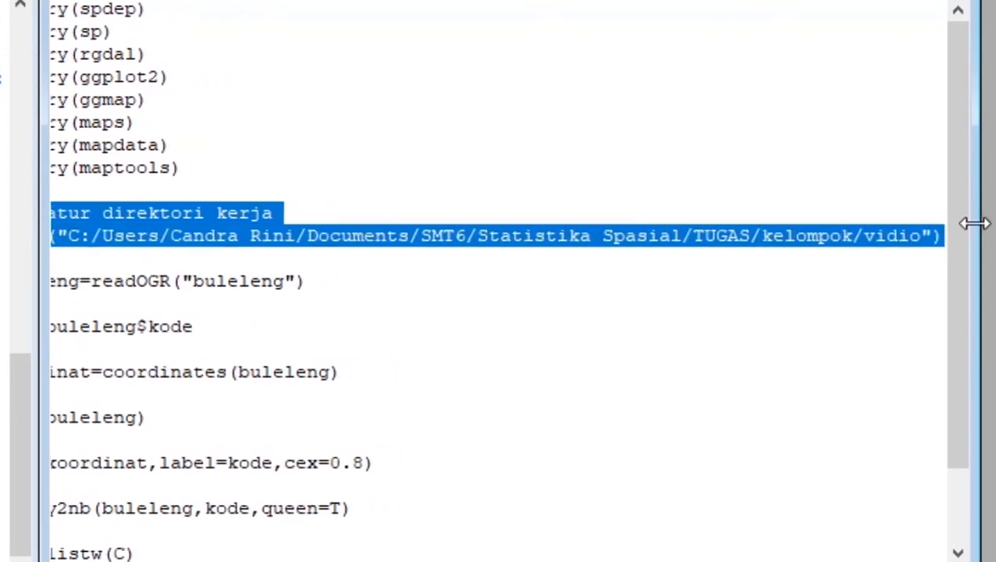
pyautogui.rightClick(105, 223)
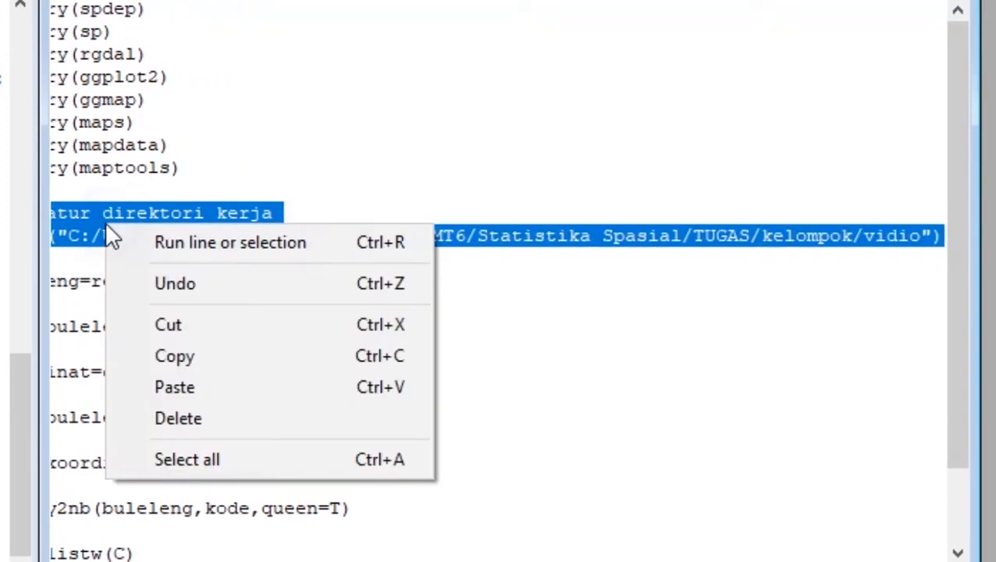
pyautogui.click(179, 240)
pyautogui.moveTo(368, 281); pyautogui.dragTo(61, 288)
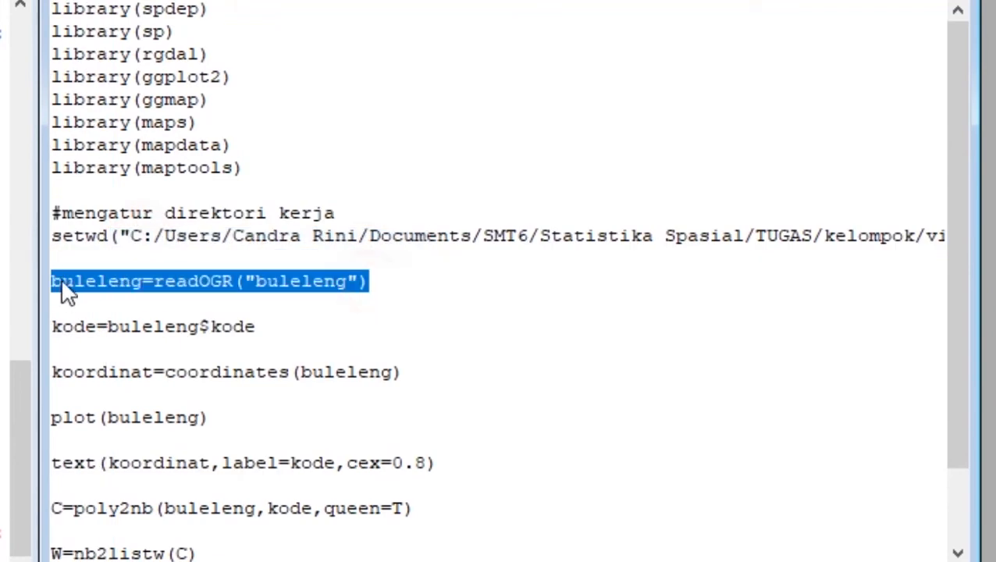
pyautogui.rightClick(112, 285)
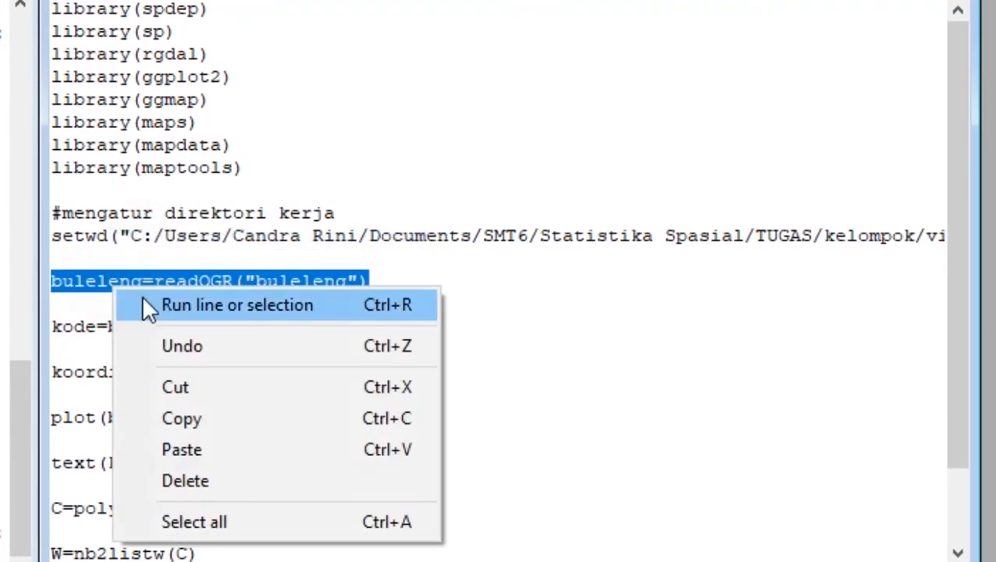
pyautogui.click(148, 306)
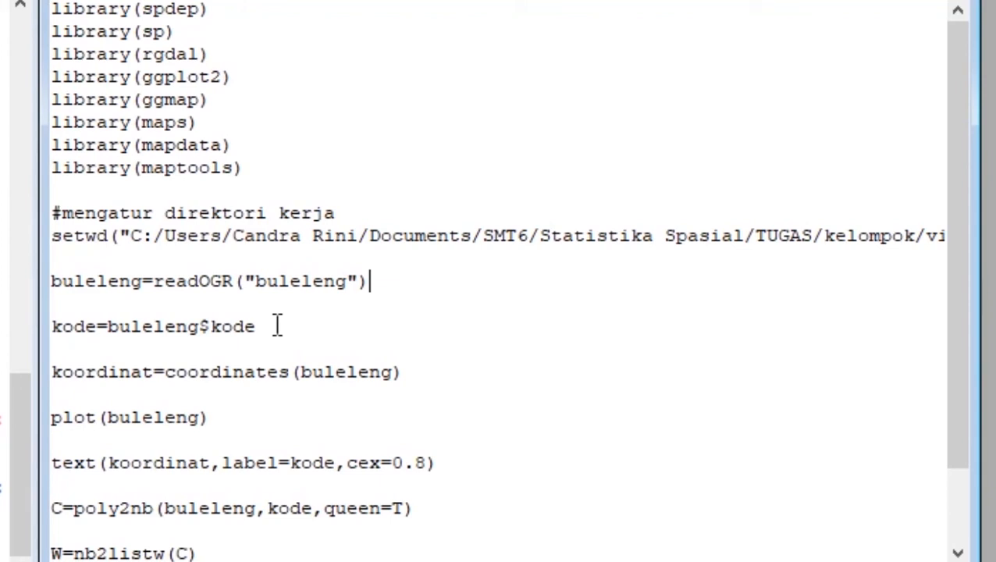
# - Run kode=buleleng$kode to store the district codes and koordinat=coordinates(buleleng) to extract the district coordinates
pyautogui.moveTo(276, 327); pyautogui.dragTo(35, 326)
pyautogui.rightClick(242, 322)
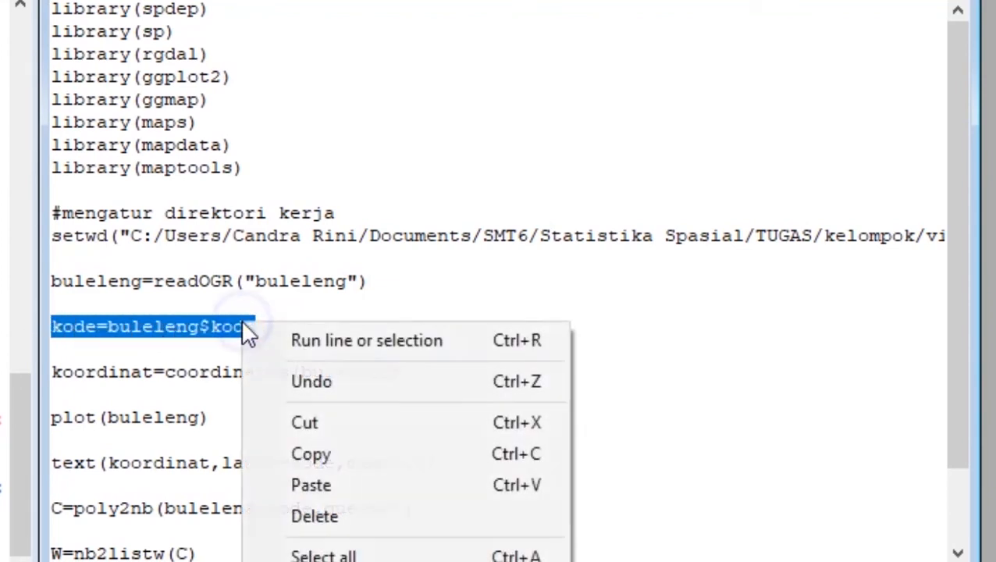
pyautogui.click(320, 342)
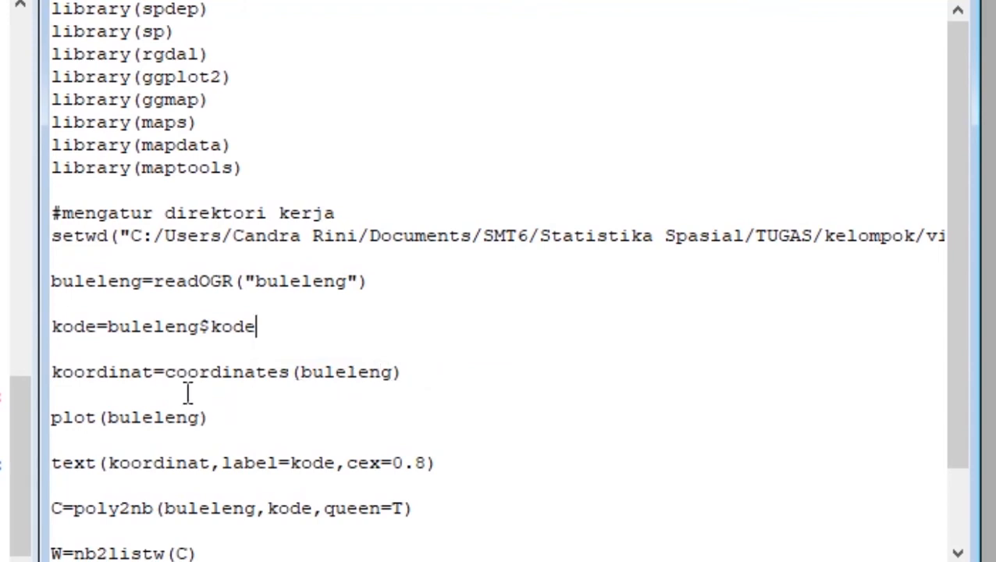
pyautogui.moveTo(167, 377); pyautogui.dragTo(297, 372)
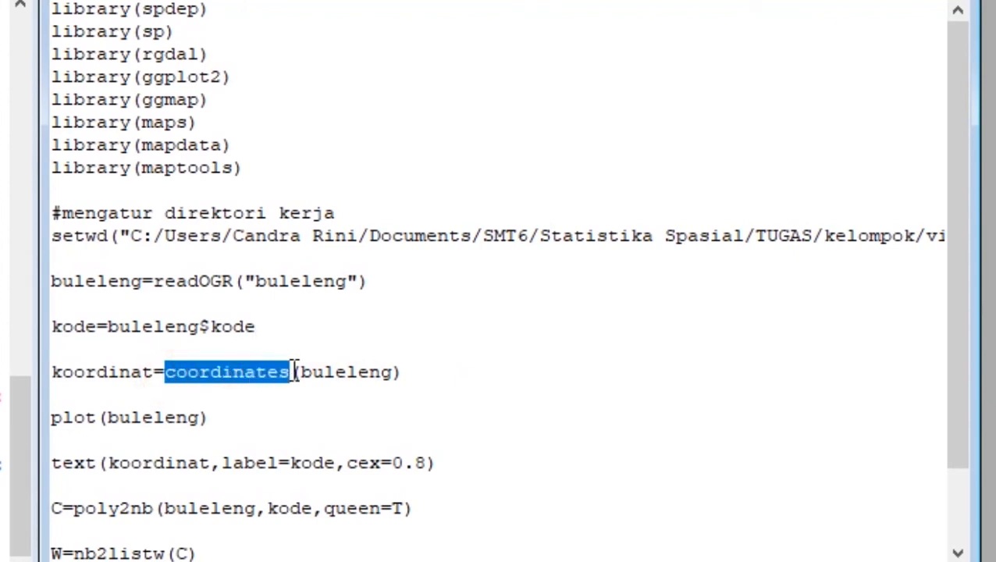
pyautogui.moveTo(52, 373); pyautogui.dragTo(161, 383)
pyautogui.moveTo(420, 372); pyautogui.dragTo(41, 371)
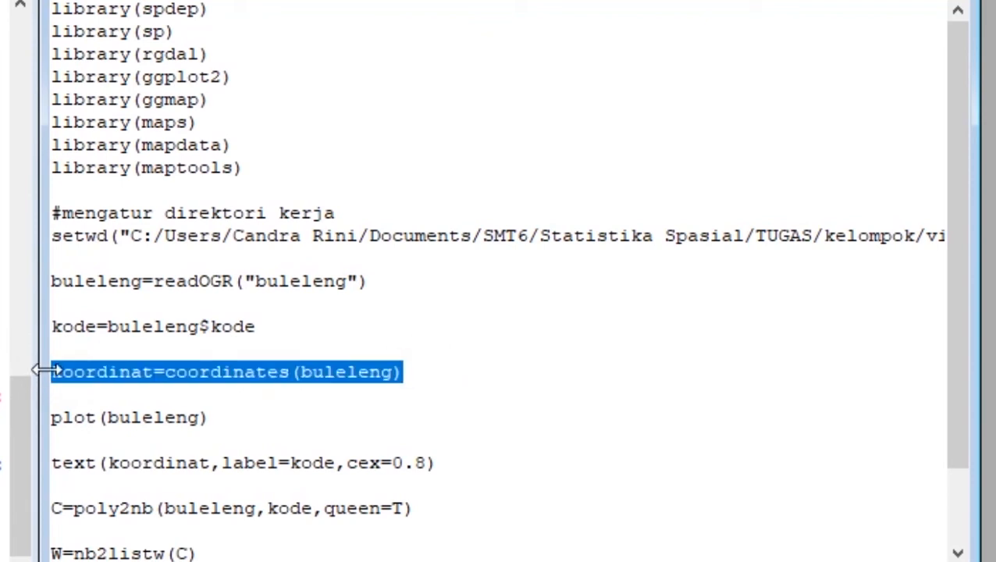
pyautogui.rightClick(90, 368)
pyautogui.click(158, 379)
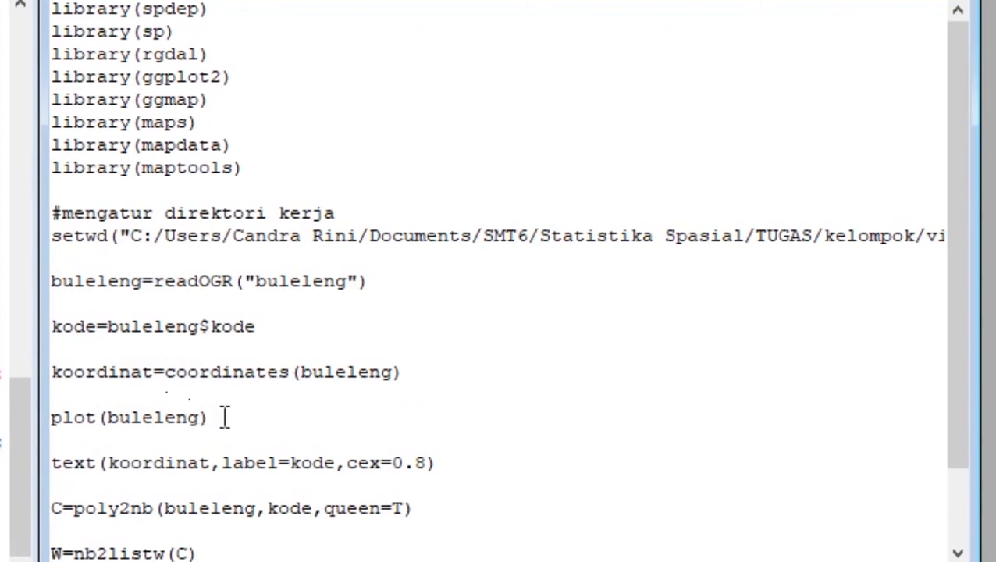
# - Run plot(buleleng) to draw the district map, view it full size, and restore the graphics window
pyautogui.moveTo(222, 418); pyautogui.dragTo(52, 417)
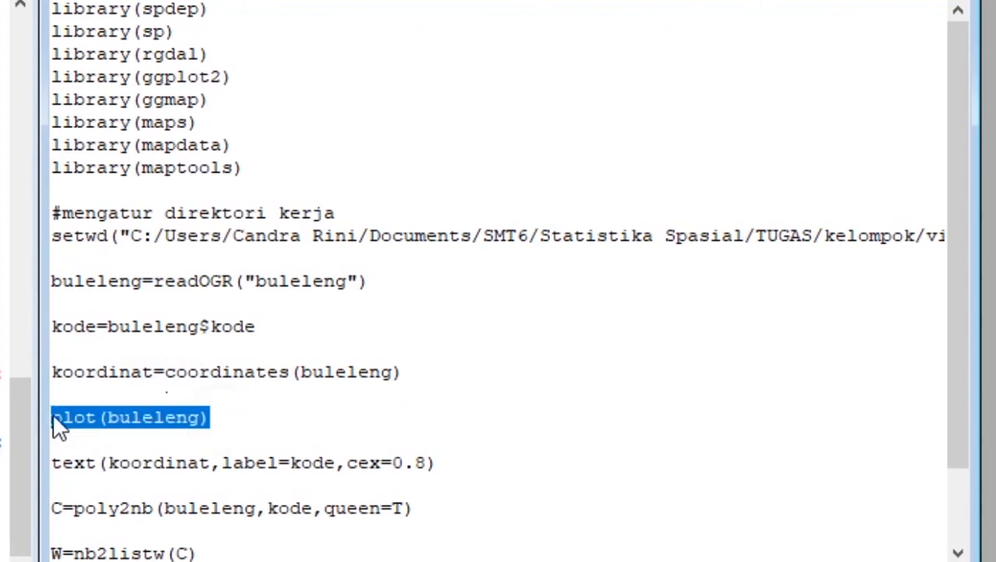
pyautogui.rightClick(79, 415)
pyautogui.click(115, 434)
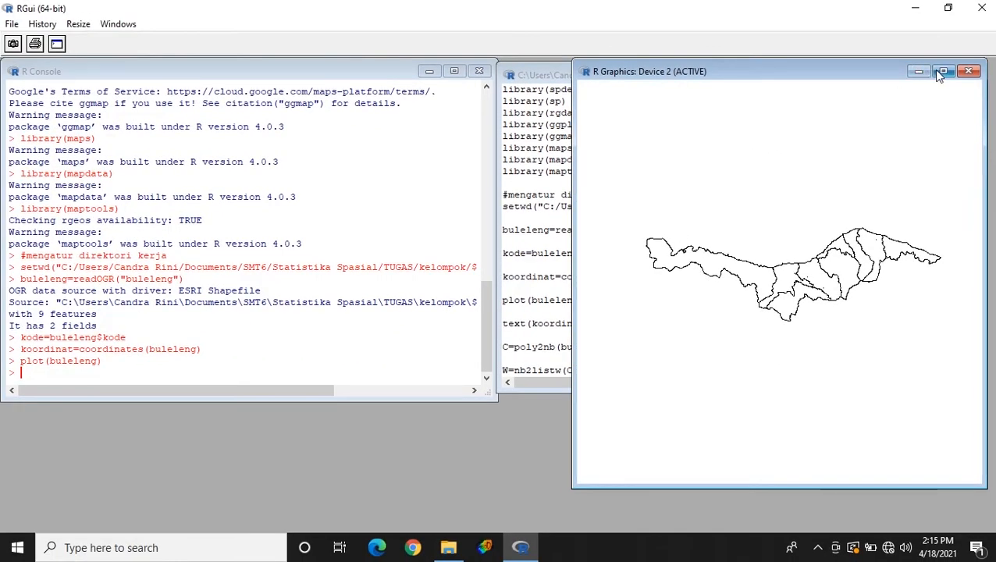
pyautogui.click(934, 71)
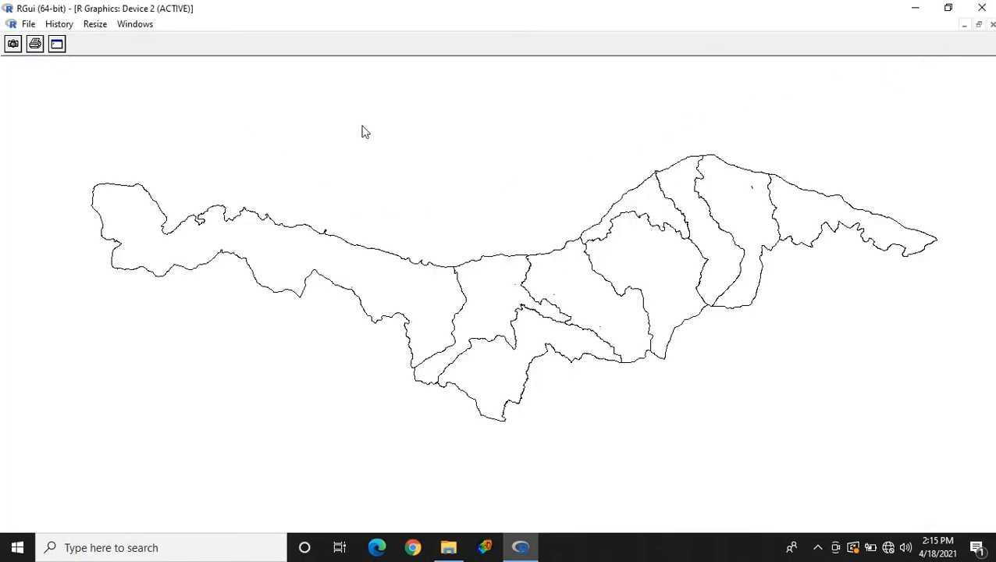
pyautogui.click(979, 25)
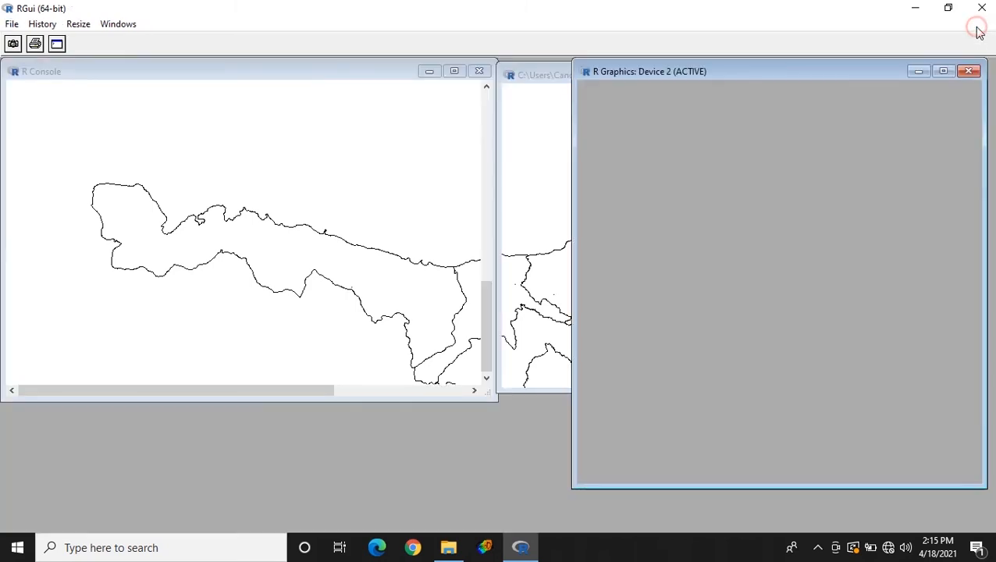
# - Label the plotted districts with their codes by running text(koordinat,label=kode,cex=0.8), and bring the map to the front
pyautogui.click(542, 221)
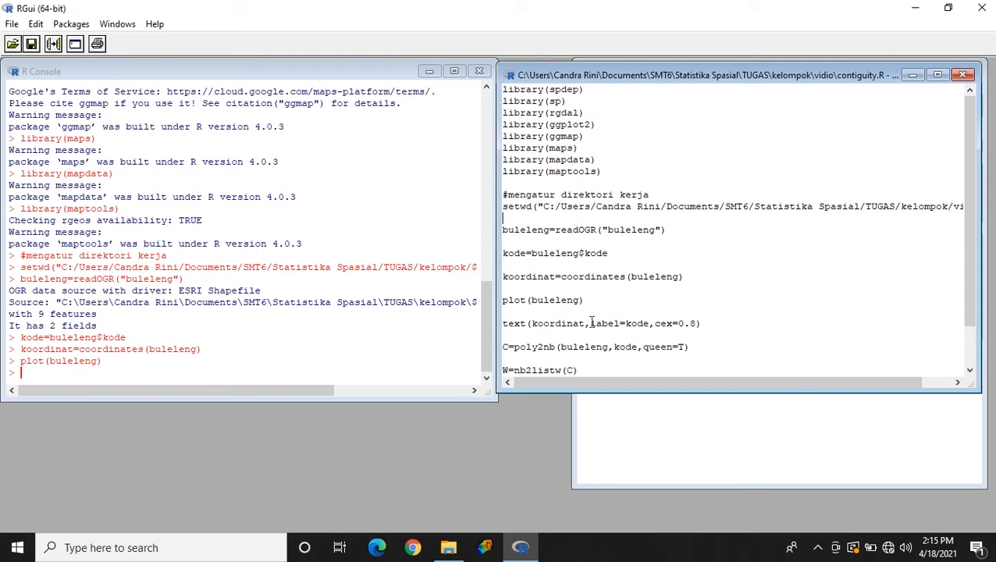
pyautogui.moveTo(706, 323); pyautogui.dragTo(505, 325)
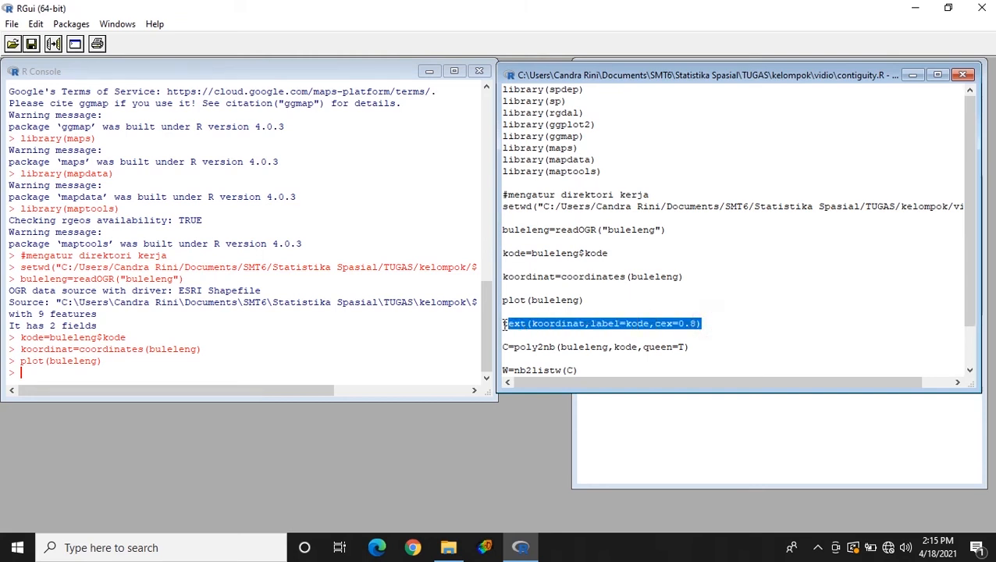
pyautogui.rightClick(704, 324)
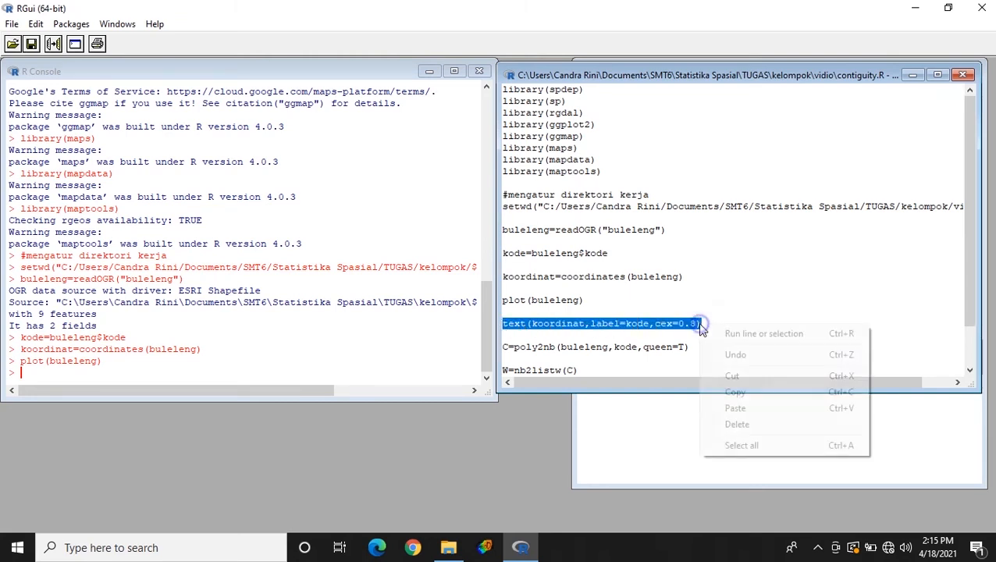
pyautogui.click(708, 328)
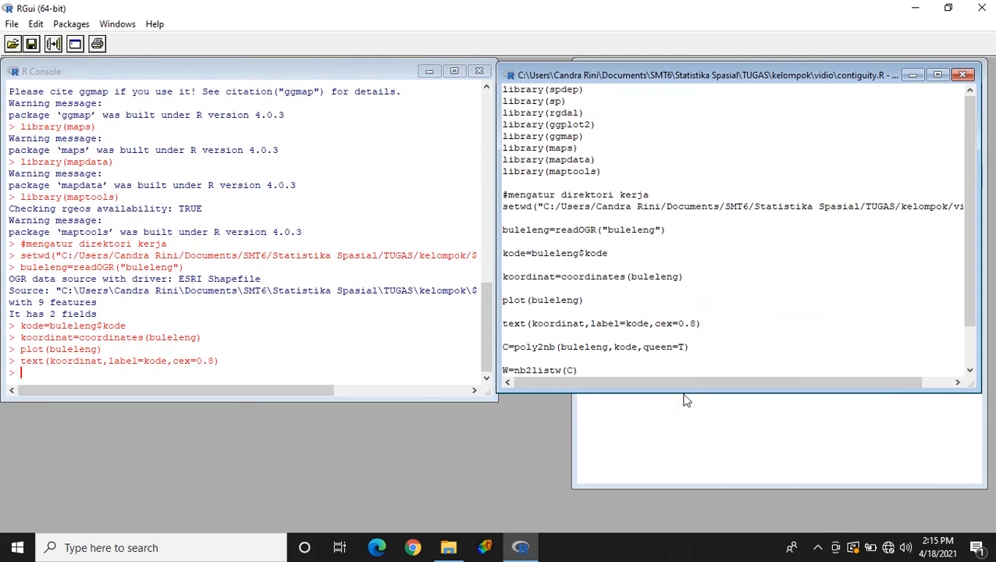
pyautogui.click(699, 447)
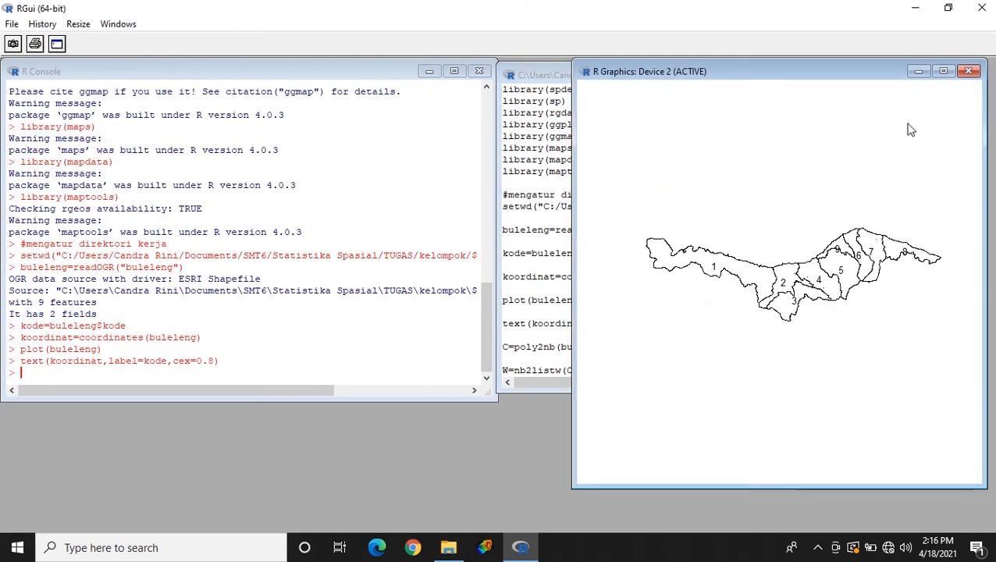
# - View the labelled district map full size, minimize it, and run C=poly2nb(buleleng,kode,queen=T) to build the queen contiguity neighbour list
pyautogui.click(941, 71)
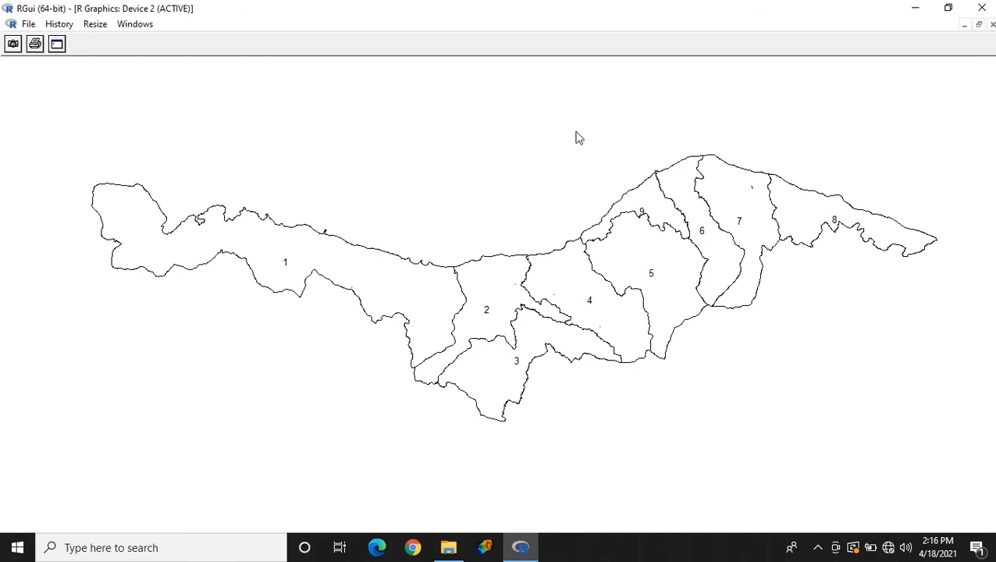
pyautogui.click(967, 25)
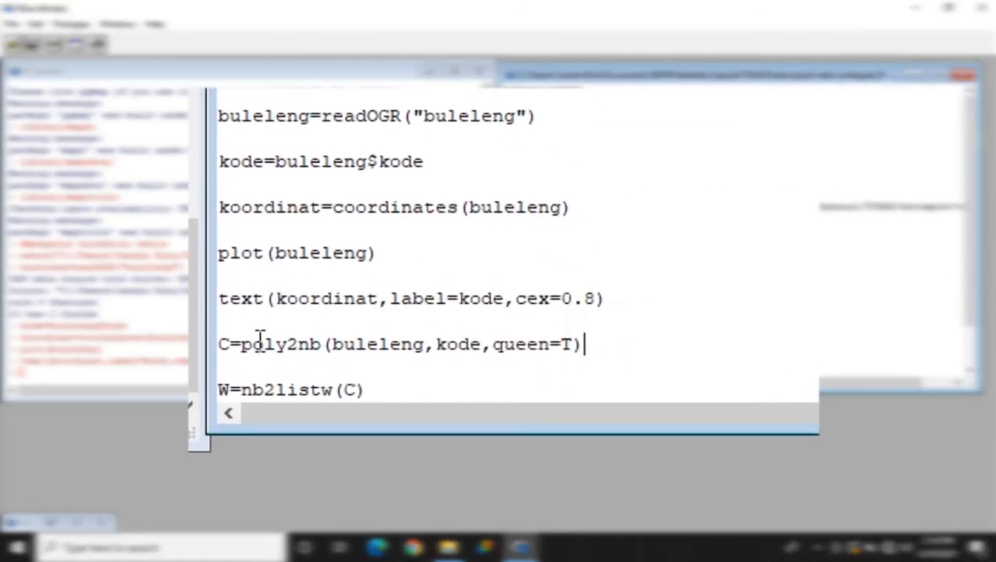
pyautogui.moveTo(242, 344); pyautogui.dragTo(328, 343)
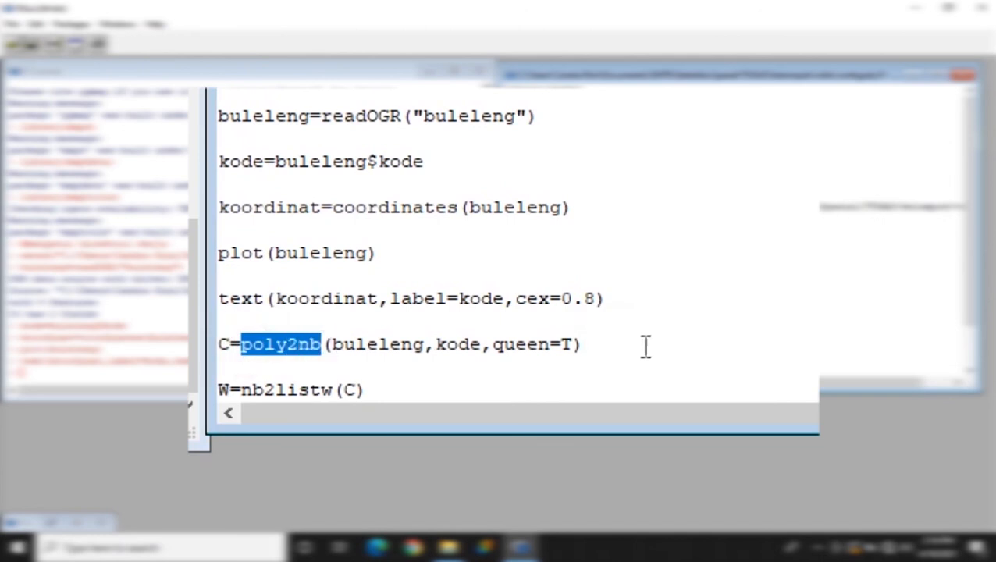
pyautogui.moveTo(614, 344); pyautogui.dragTo(220, 344)
pyautogui.rightClick(234, 354)
pyautogui.click(234, 364)
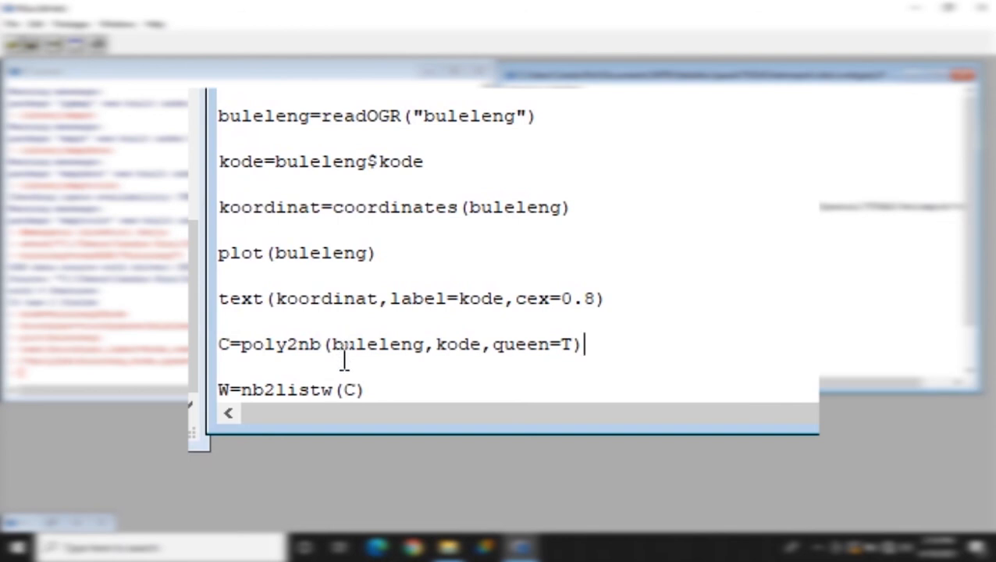
# - Run W=nb2listw(C) from the script to convert the neighbour list into a spatial weights list
pyautogui.moveTo(243, 389); pyautogui.dragTo(335, 389)
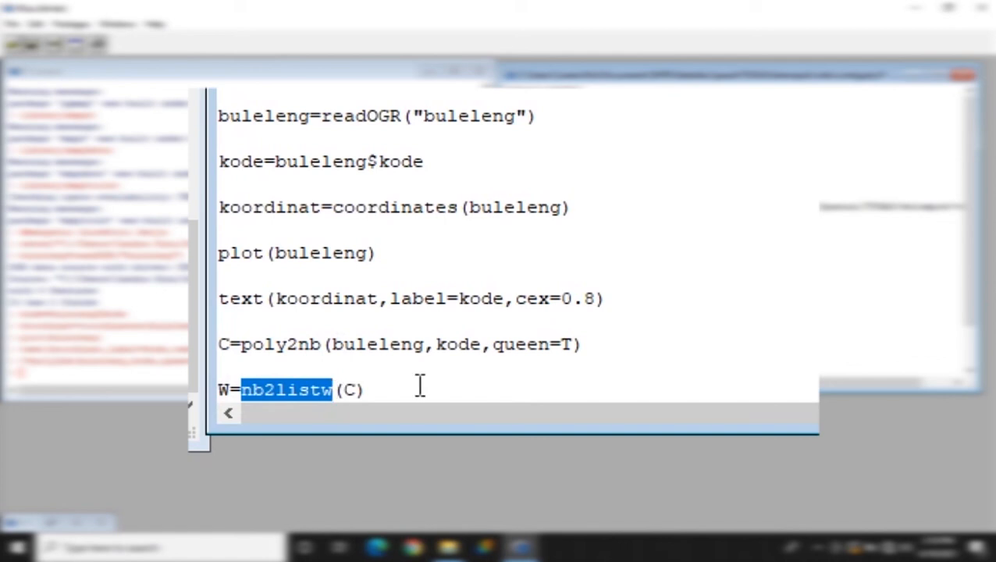
pyautogui.moveTo(409, 389); pyautogui.dragTo(219, 387)
pyautogui.rightClick(234, 394)
pyautogui.click(333, 347)
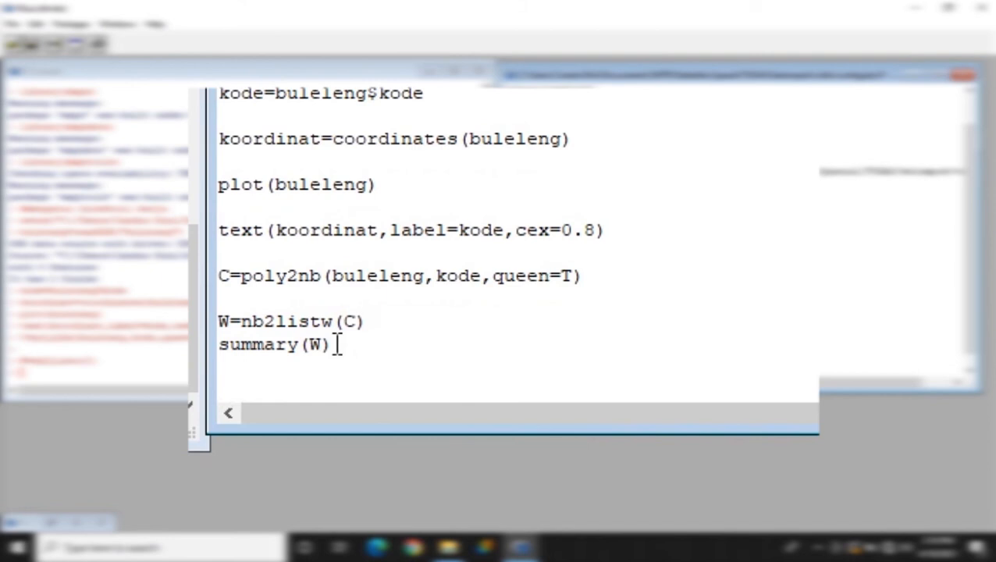
# - Run summary(W) to print the characteristics of the weights list, and examine the average number of links and the least connected regions
pyautogui.moveTo(337, 344); pyautogui.dragTo(210, 345)
pyautogui.rightClick(234, 349)
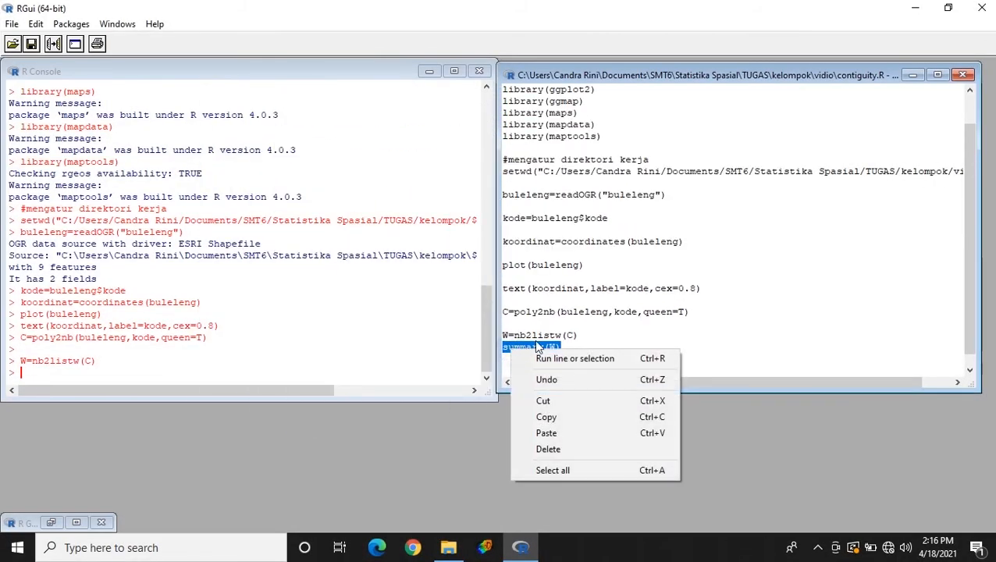
pyautogui.click(605, 359)
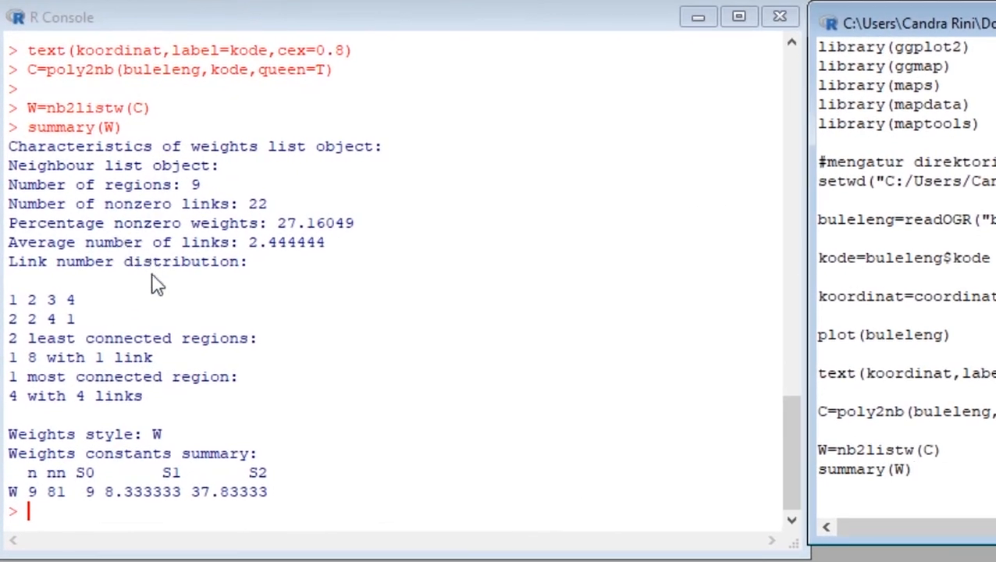
pyautogui.moveTo(144, 281); pyautogui.dragTo(154, 285)
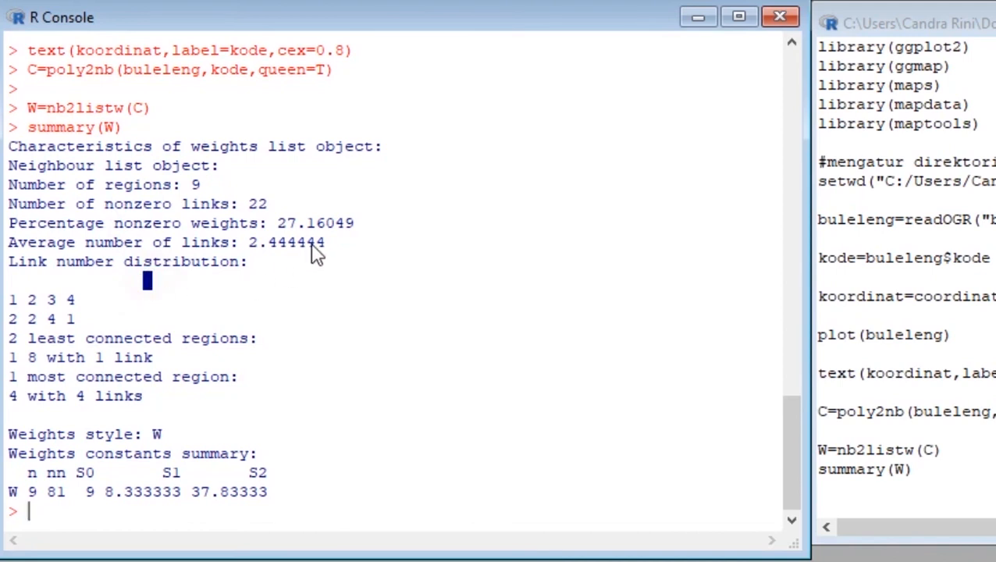
pyautogui.moveTo(335, 244); pyautogui.dragTo(8, 246)
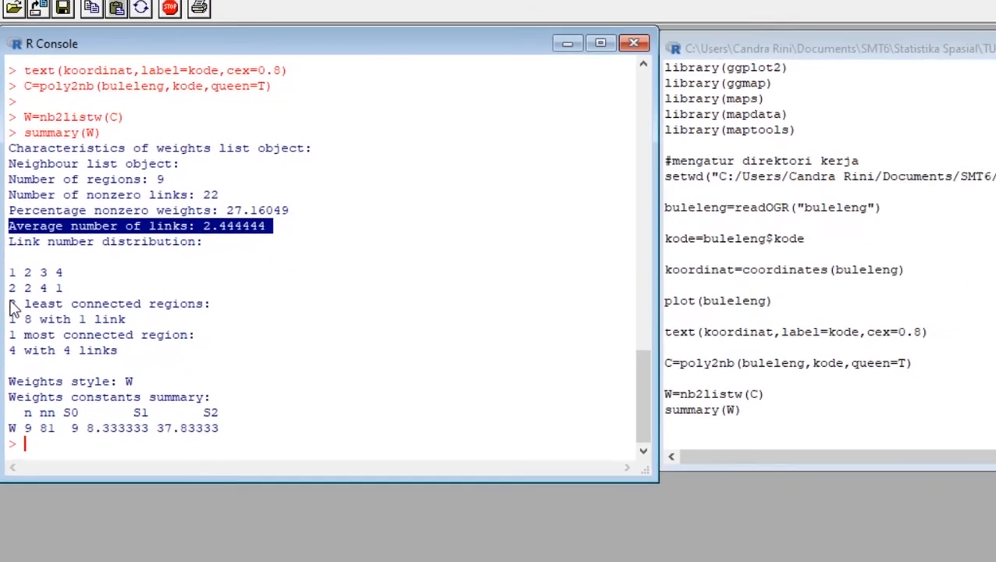
pyautogui.click(12, 341)
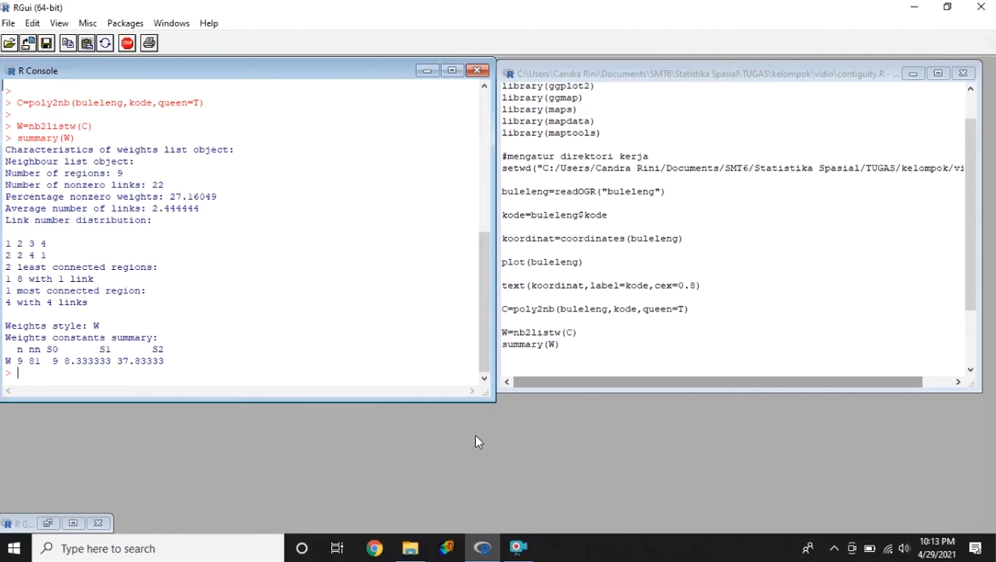
# - Run plot(W,koordinat,add=TRUE,col="red") to overlay the neighbour links on the map, view it full size, and minimize the graphics window
pyautogui.scroll(-3, 669, 305)
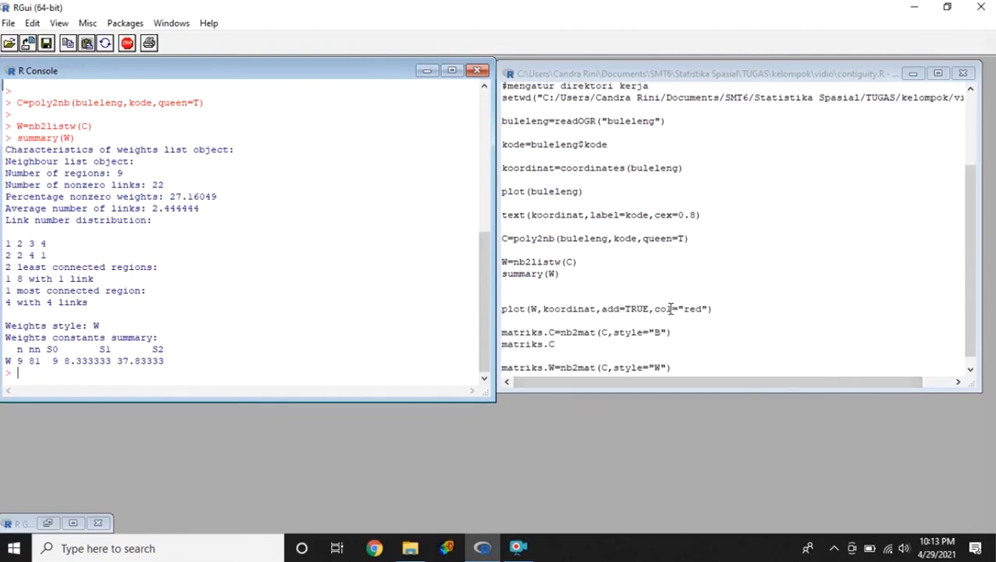
pyautogui.moveTo(734, 298); pyautogui.dragTo(515, 301)
pyautogui.click(515, 301)
pyautogui.moveTo(723, 300); pyautogui.dragTo(502, 304)
pyautogui.rightClick(509, 301)
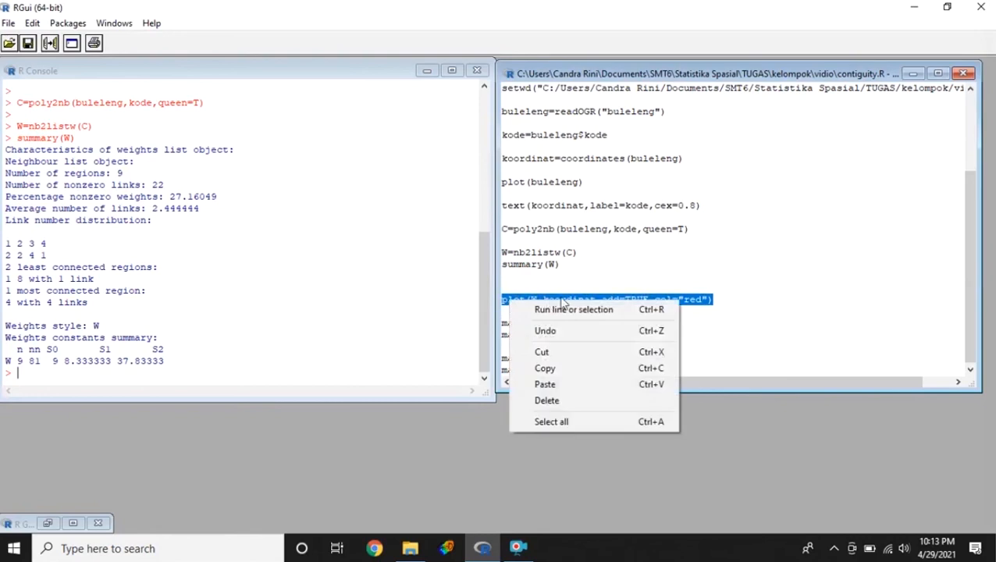
pyautogui.click(571, 310)
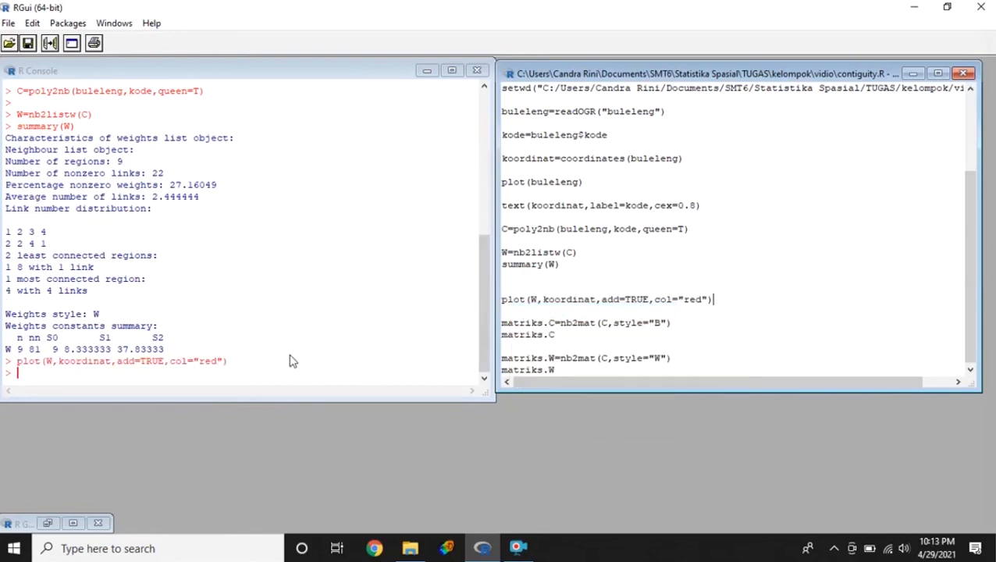
pyautogui.click(72, 523)
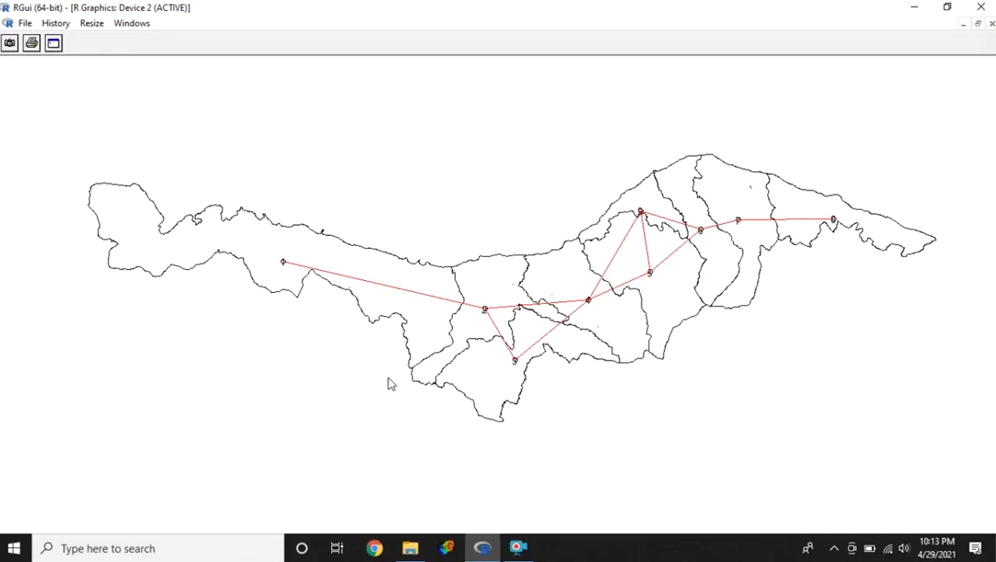
pyautogui.click(963, 25)
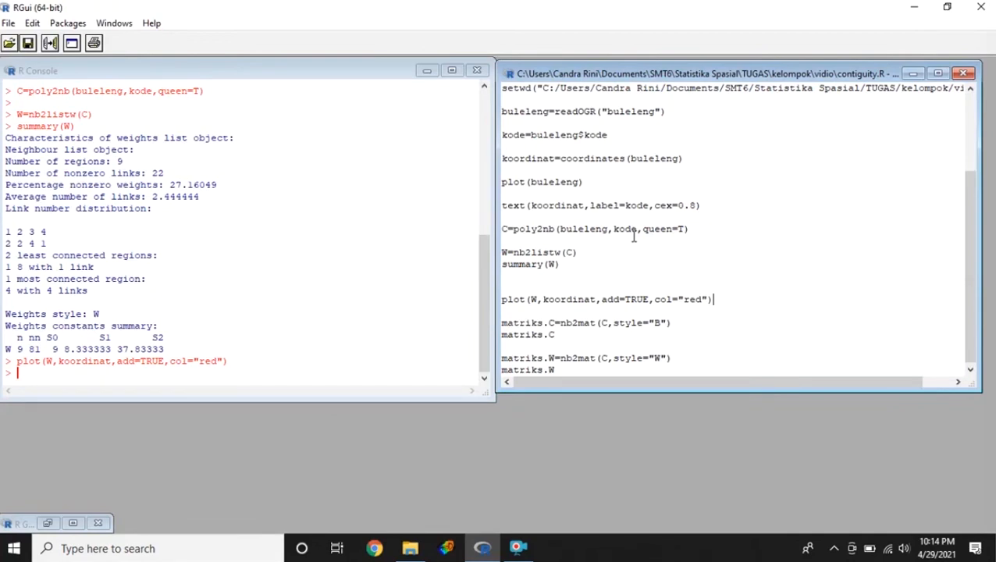
# - Run matriks.C=nb2mat(C,style="B") to create the binary contiguity matrix from the neighbour list
pyautogui.doubleClick(594, 324)
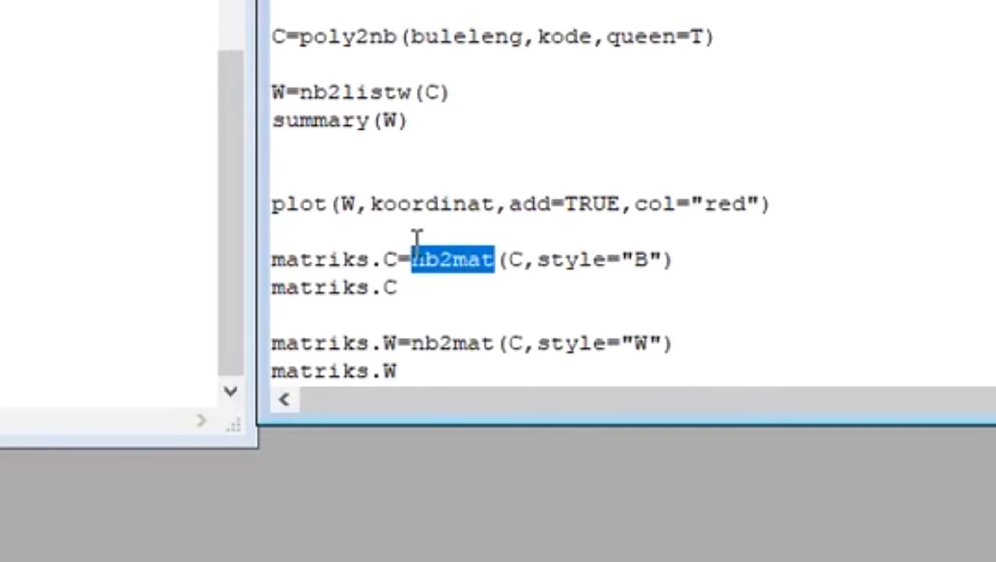
pyautogui.click(542, 252)
pyautogui.moveTo(544, 250); pyautogui.dragTo(673, 275)
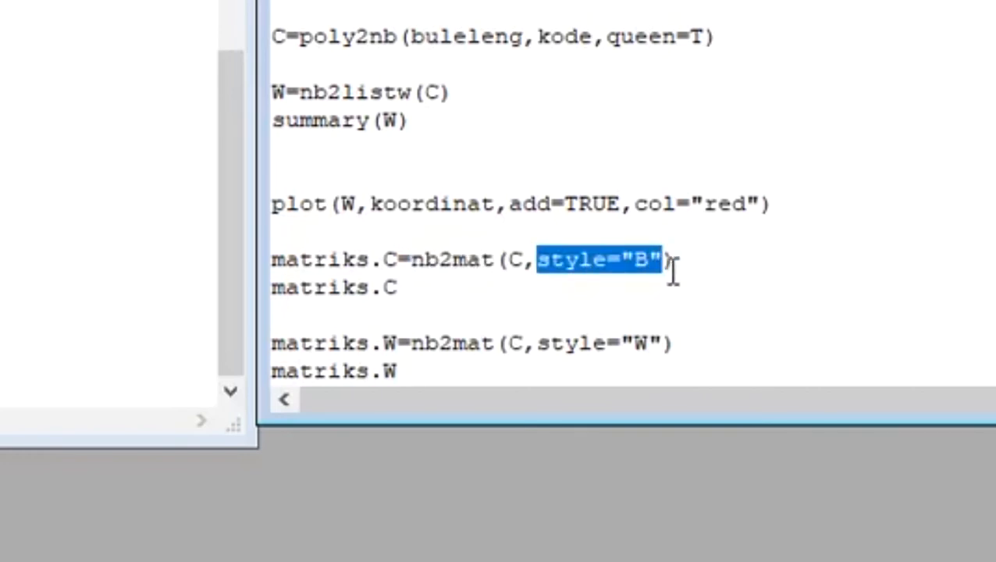
pyautogui.click(719, 247)
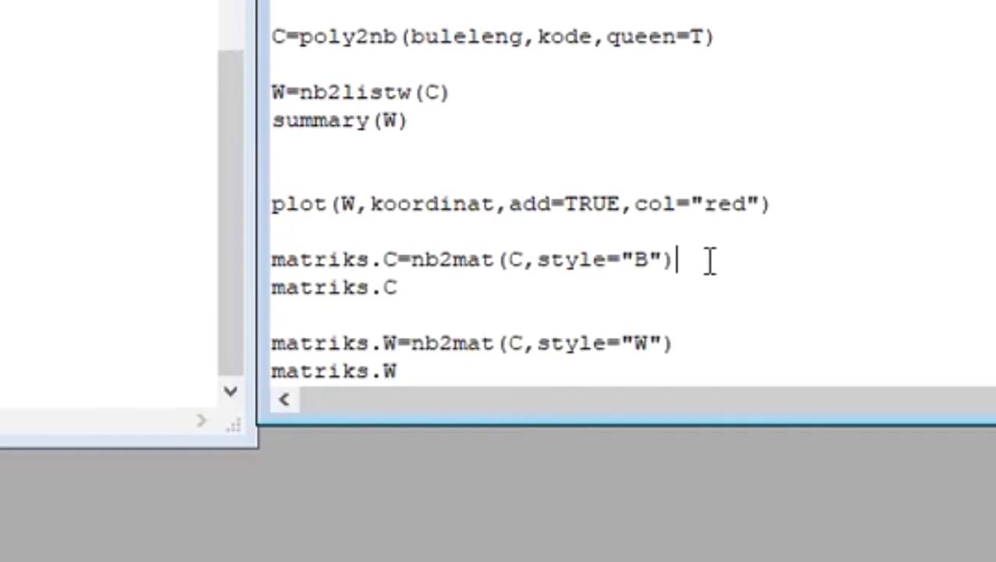
pyautogui.moveTo(709, 259); pyautogui.dragTo(278, 231)
pyautogui.rightClick(370, 268)
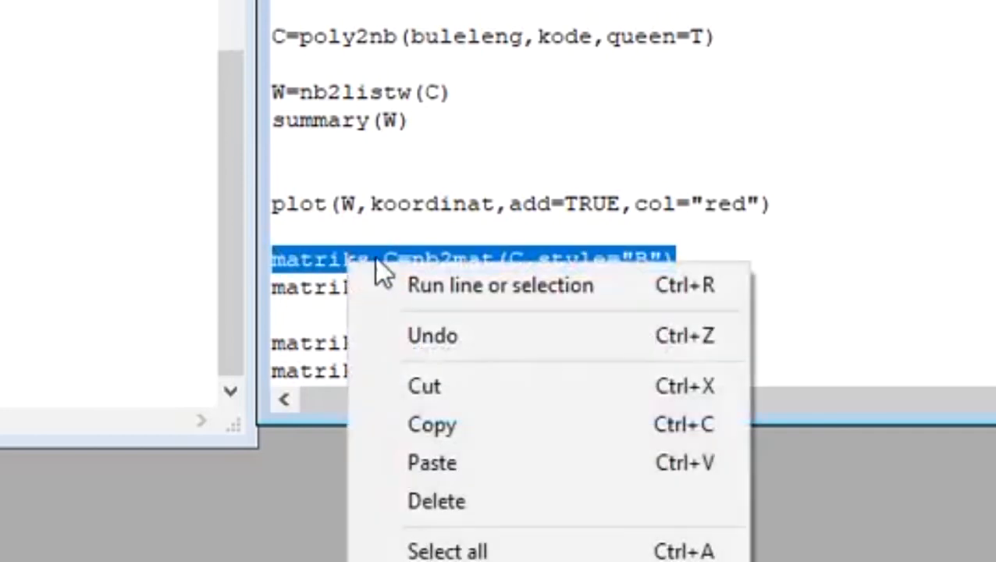
pyautogui.click(395, 285)
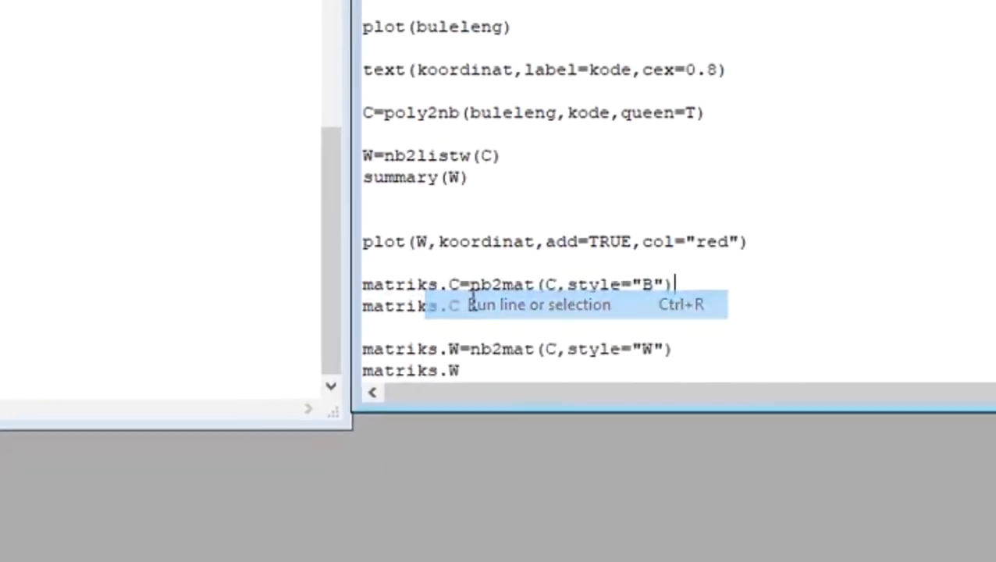
# - Run matriks.C to print the binary contiguity matrix, and bring the console to the front
pyautogui.doubleClick(531, 336)
pyautogui.rightClick(529, 338)
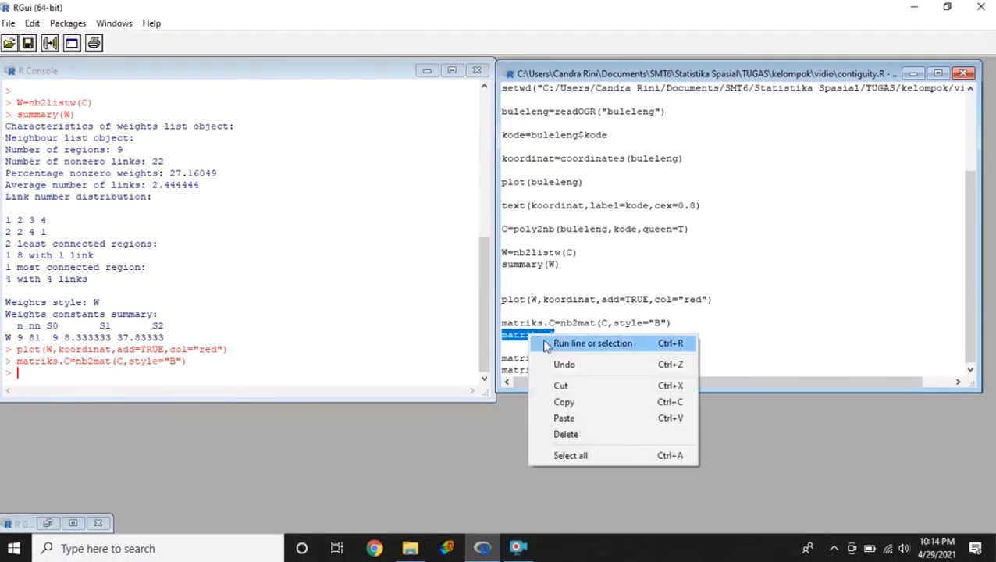
pyautogui.click(546, 341)
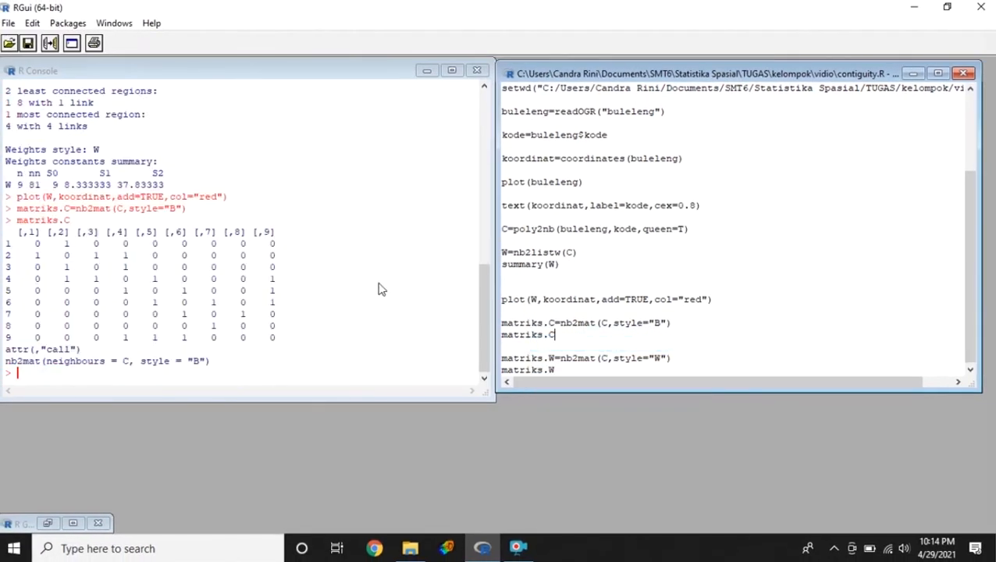
pyautogui.click(286, 385)
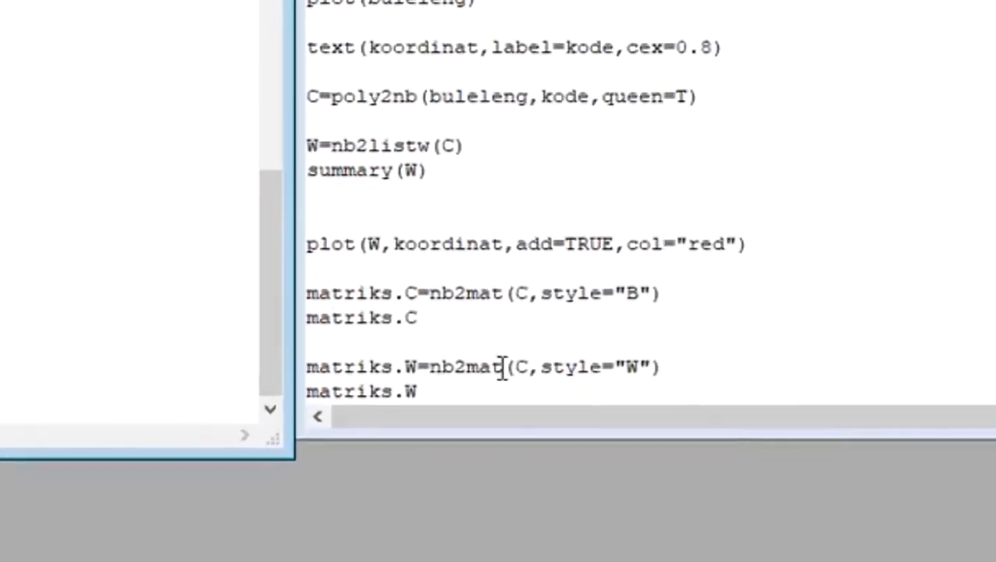
# - Run matriks.W=nb2mat(C,style="W") to create the row-standardized weights matrix from the neighbour list
pyautogui.moveTo(504, 367); pyautogui.dragTo(430, 367)
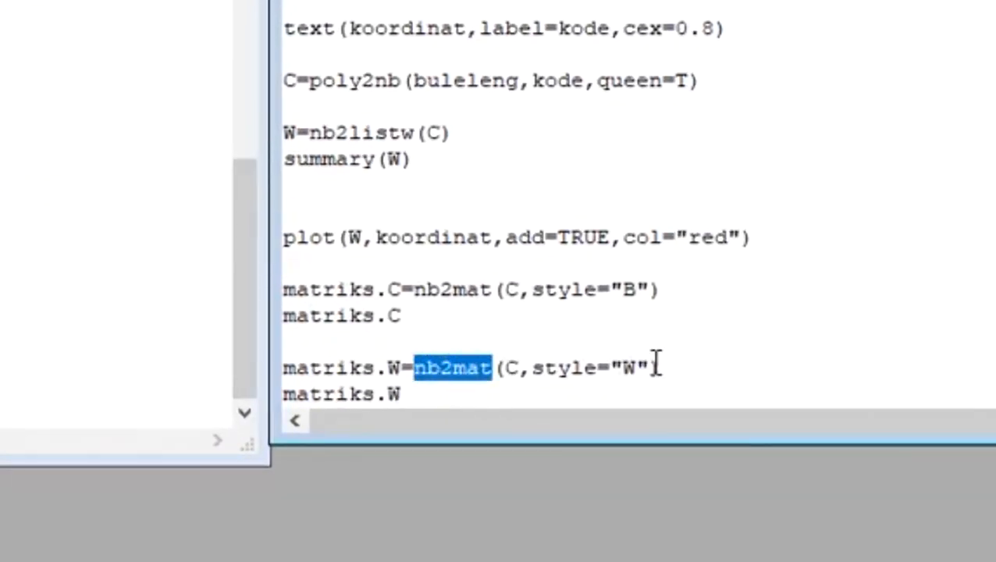
pyautogui.moveTo(650, 367); pyautogui.dragTo(531, 368)
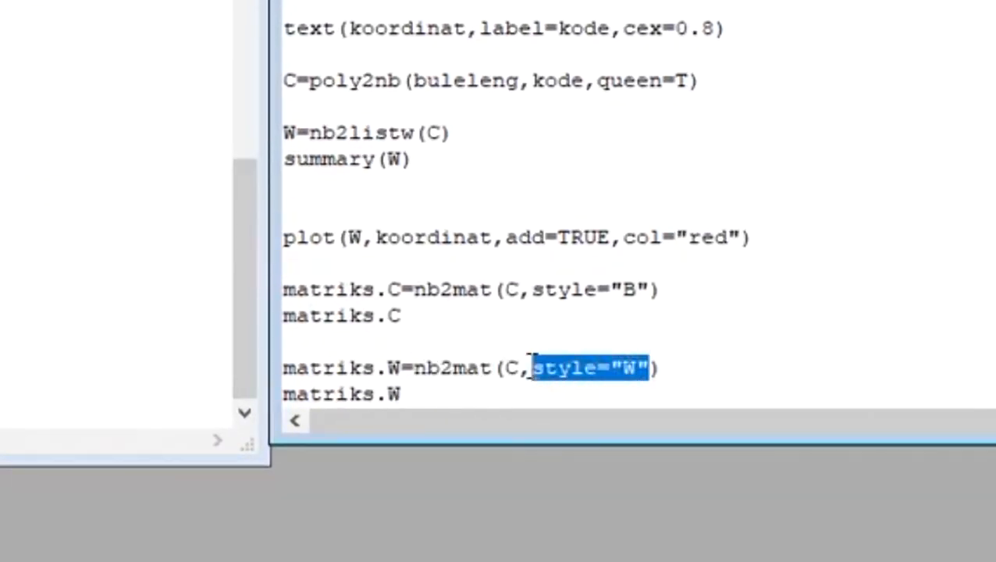
pyautogui.click(782, 375)
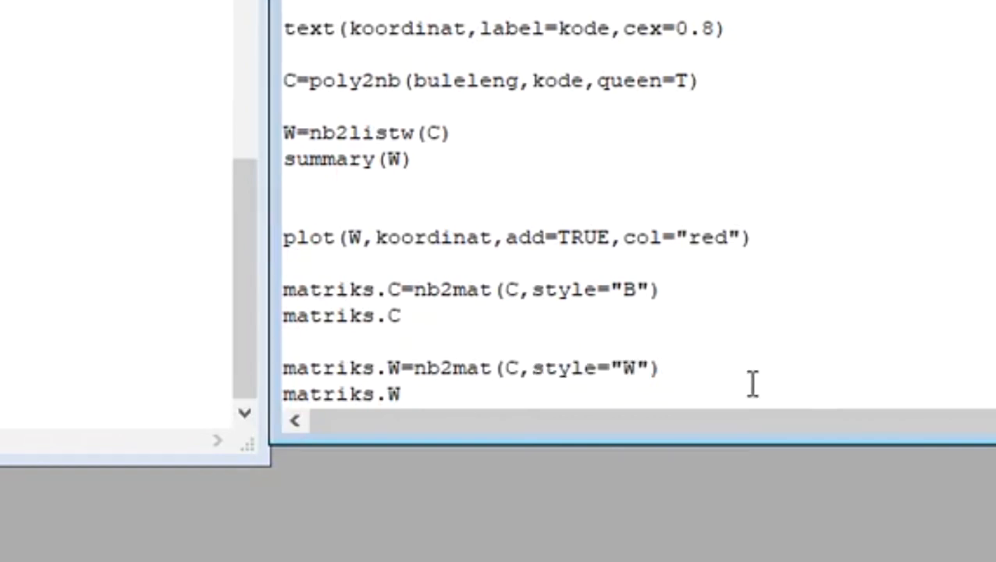
pyautogui.moveTo(751, 383); pyautogui.dragTo(288, 367)
pyautogui.rightClick(345, 359)
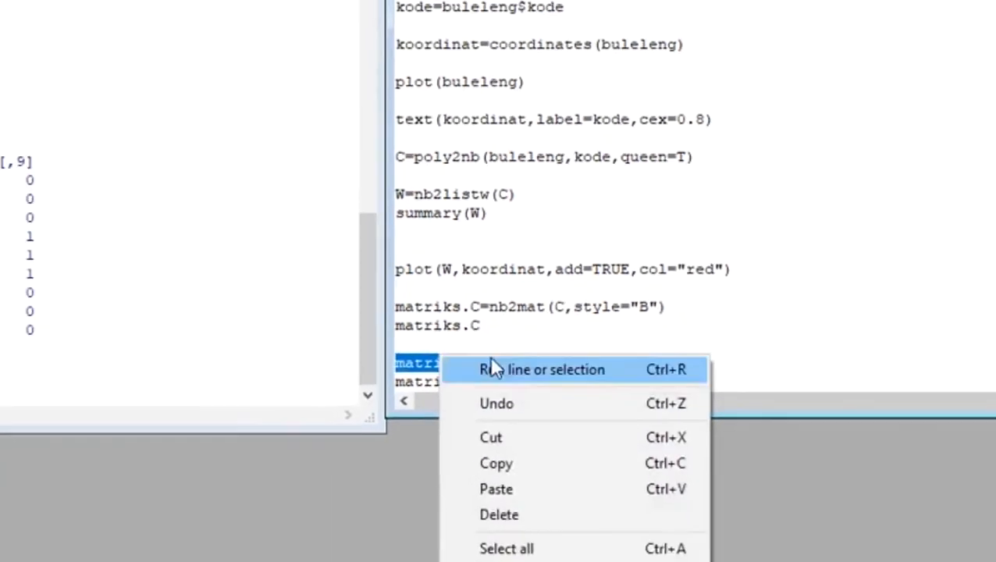
pyautogui.click(468, 394)
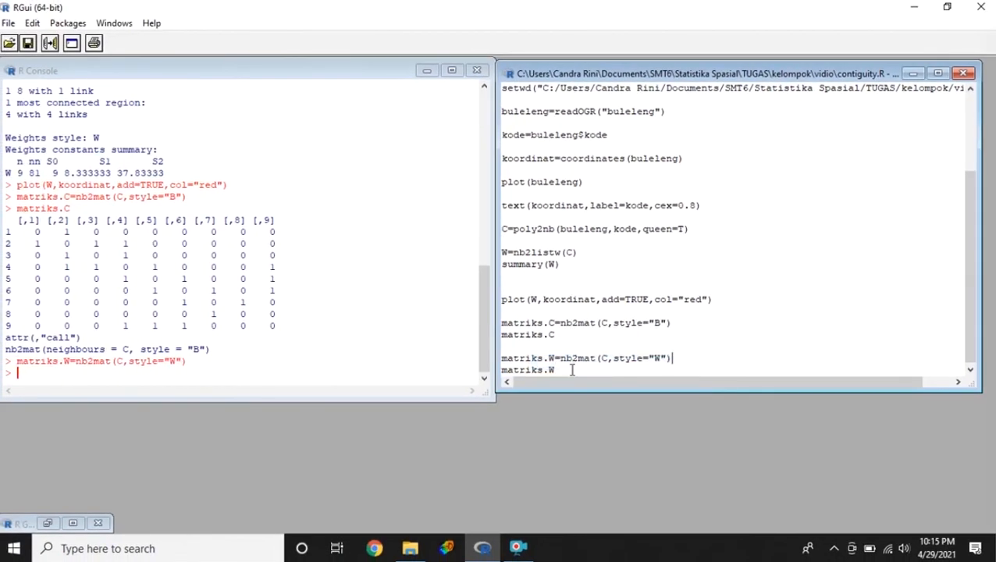
# - Run matriks.W to print the row-standardized weights matrix, and switch focus to the console output
pyautogui.moveTo(572, 370); pyautogui.dragTo(500, 373)
pyautogui.rightClick(521, 372)
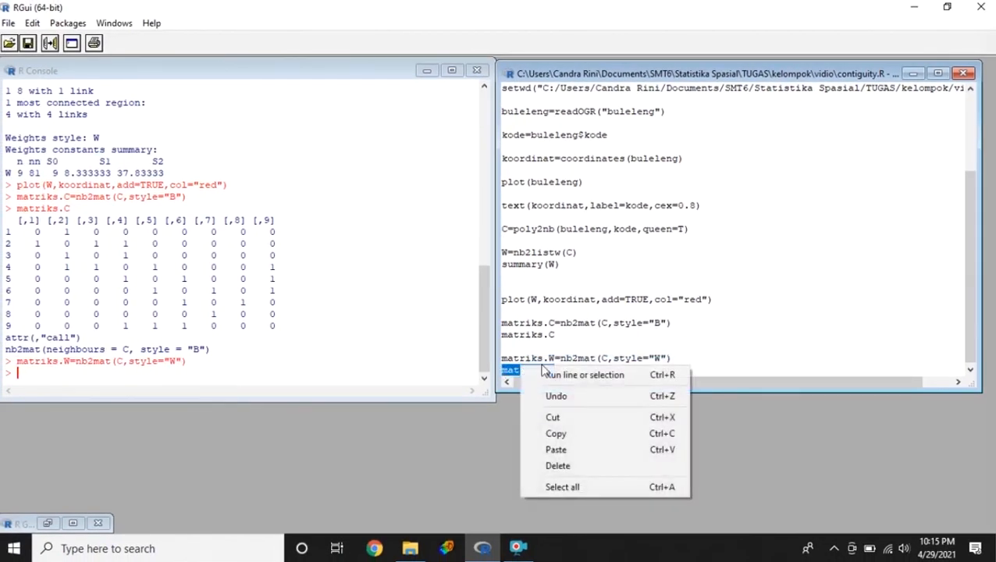
pyautogui.click(558, 373)
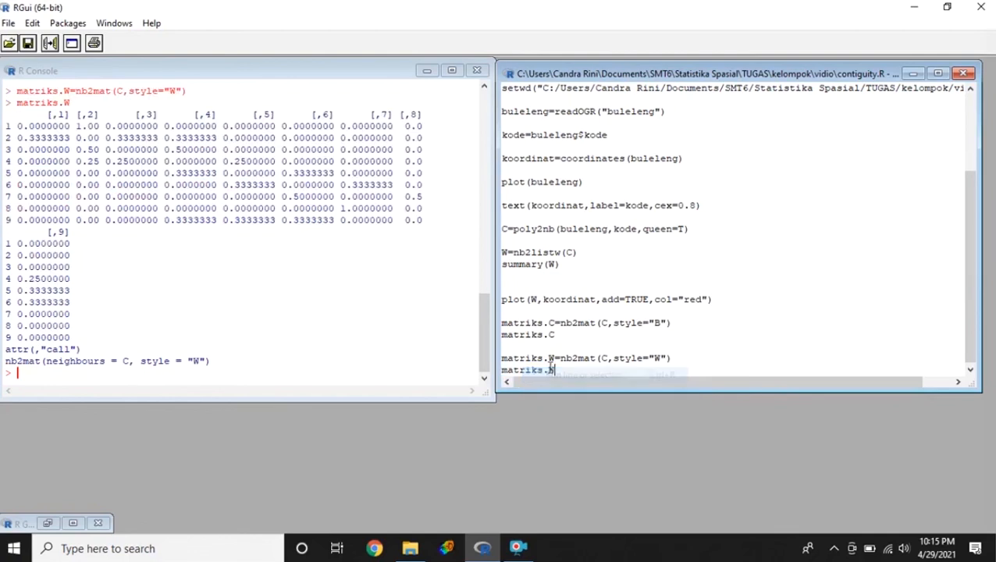
pyautogui.click(309, 337)
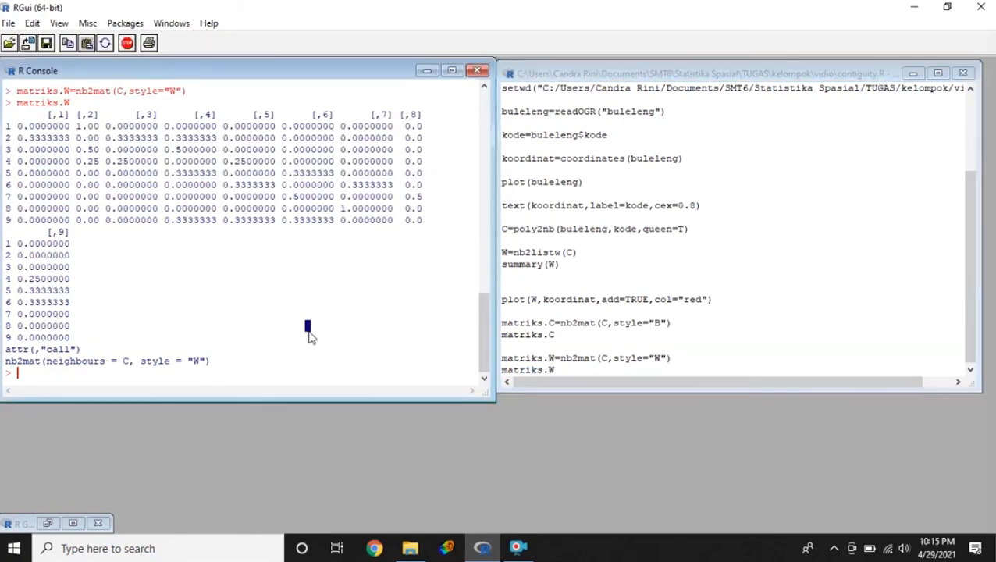